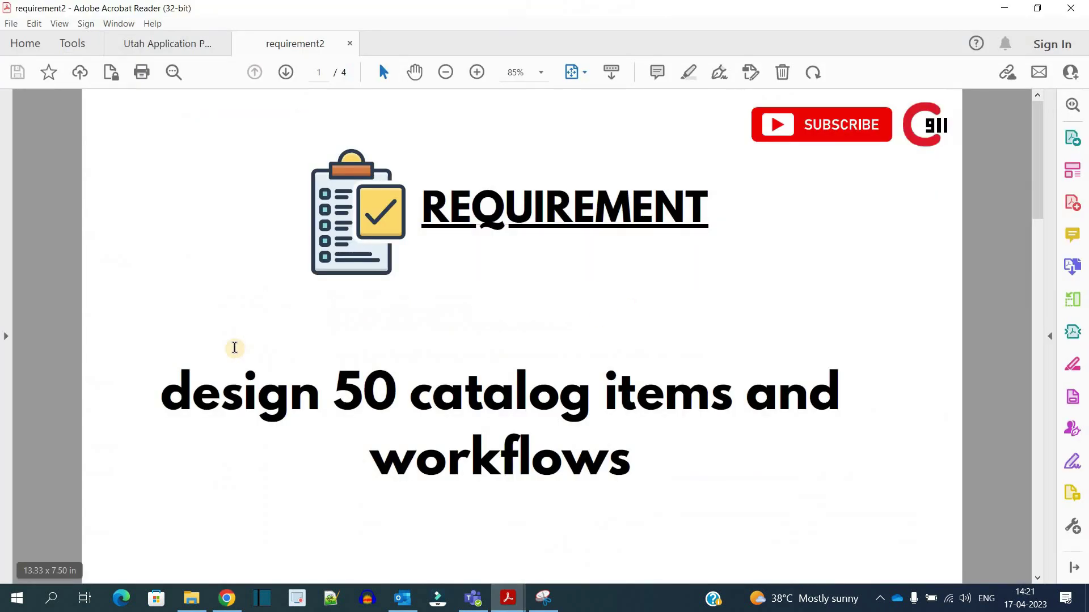
Step: Bring up requirement2.pdf in Acrobat Reader and go to page 2, Questions Before Start
key(alt+Tab)
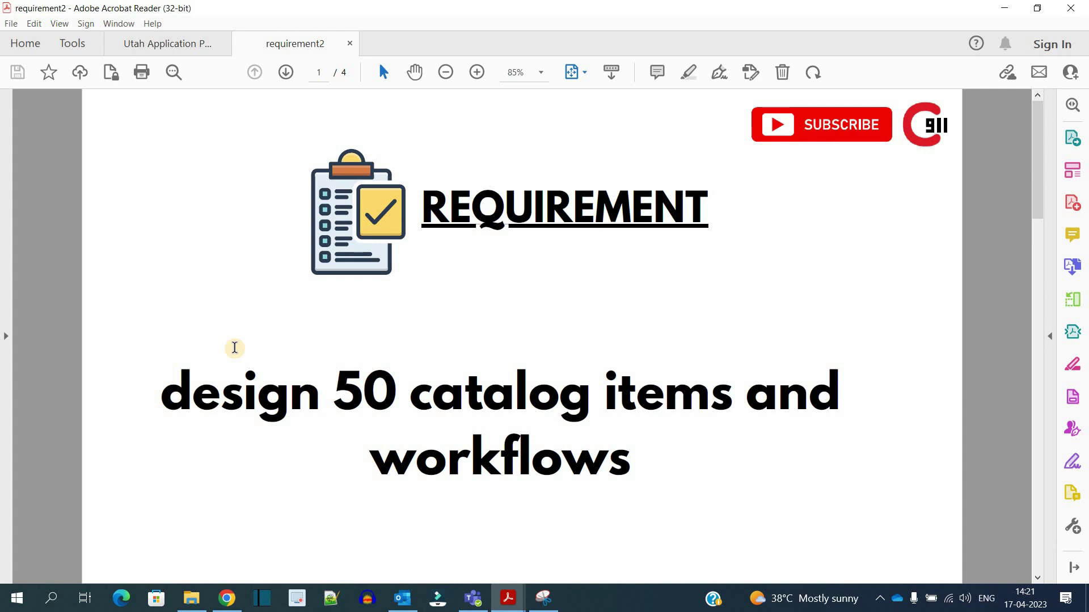
key(Right)
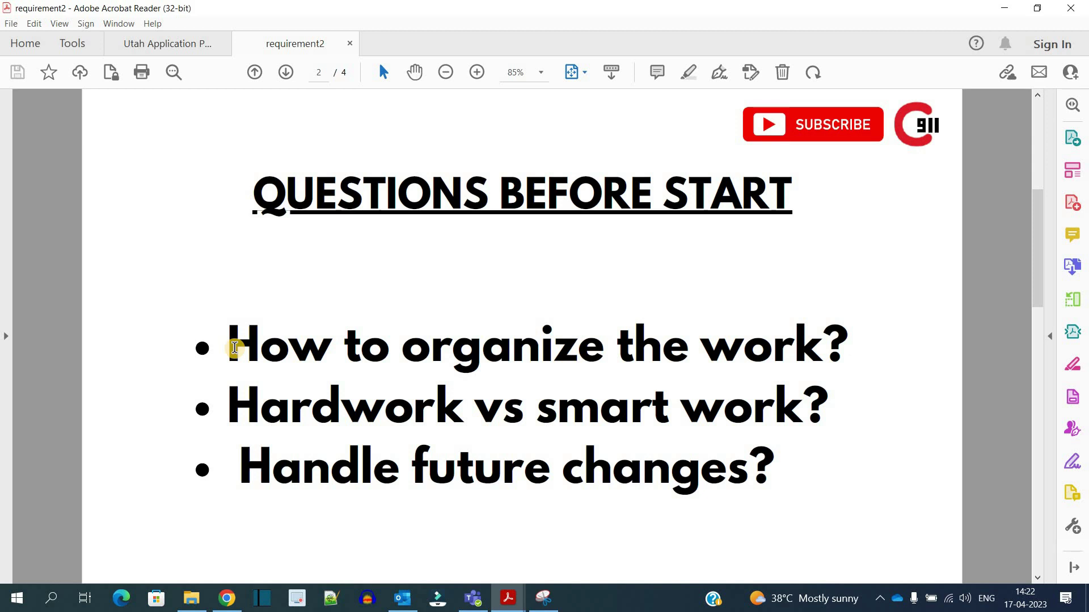
Step: Advance requirement2.pdf to page 3, the SOLUTION slide
key(Right)
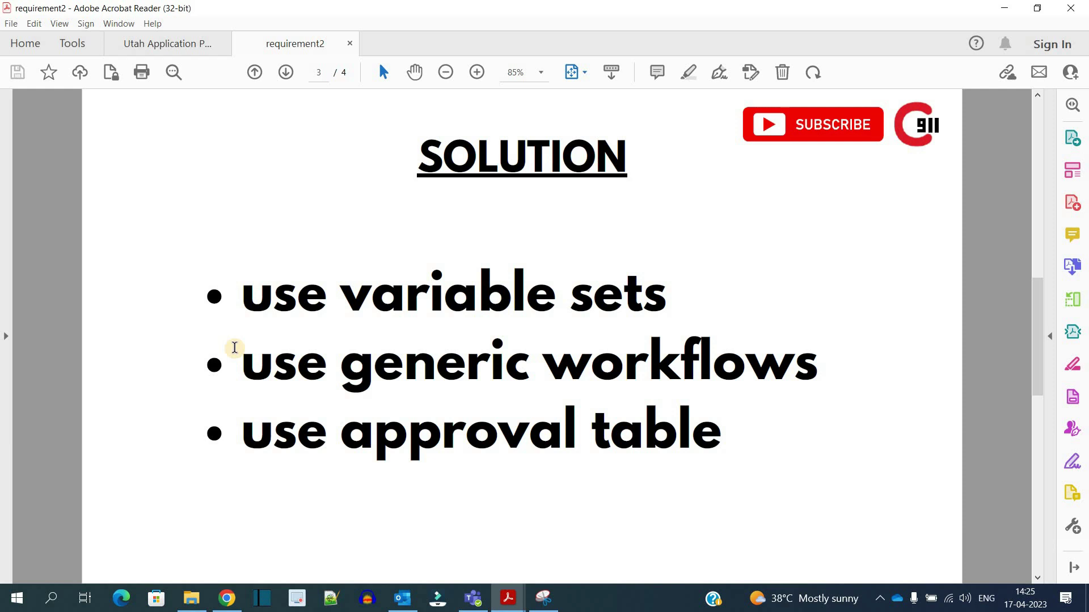
Step: Scroll to page 4 of 4, the GENERIC WORKFLOW slide listing its five benefits
scroll(234, 347, down, 1)
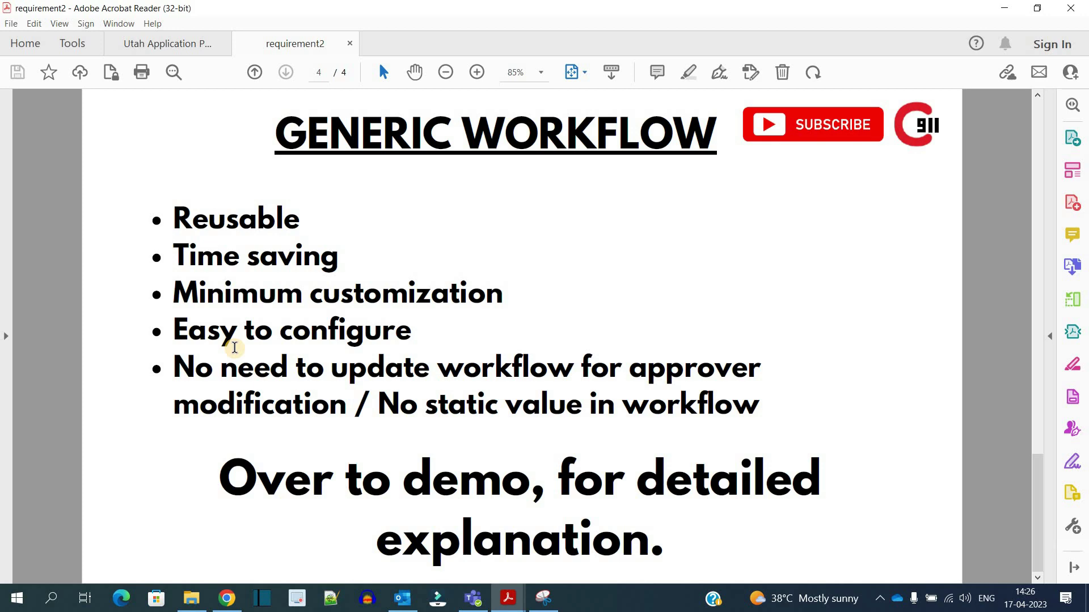
Step: Confirm the catalog item's Process Engine workflow is Demo Attachment Copy, then view that workflow's diagram
key(alt+Tab)
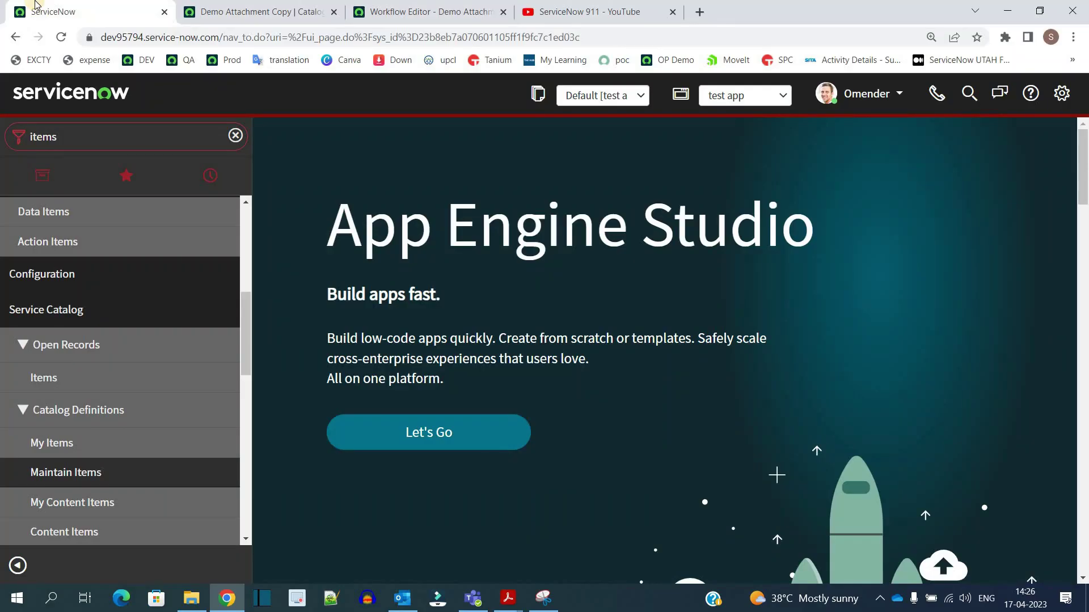
click(253, 6)
click(501, 266)
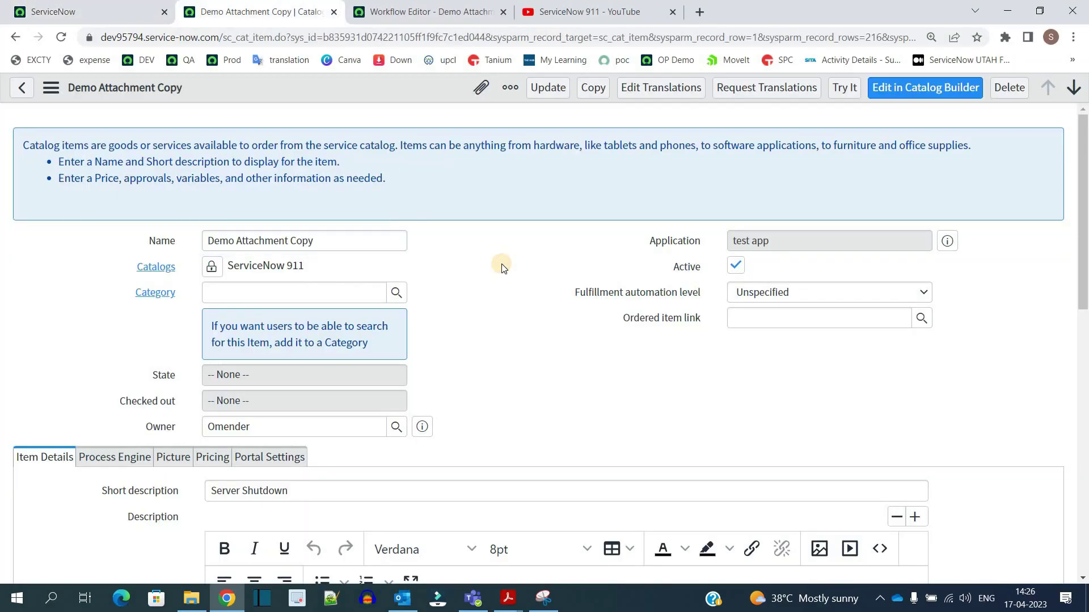
scroll(348, 274, down, 4)
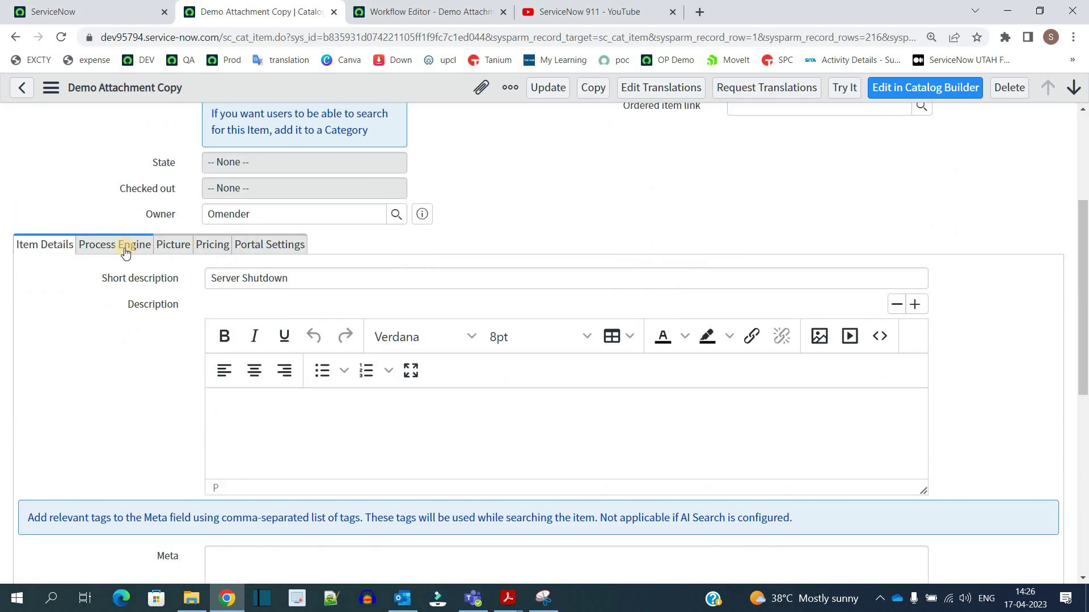
click(126, 250)
click(356, 344)
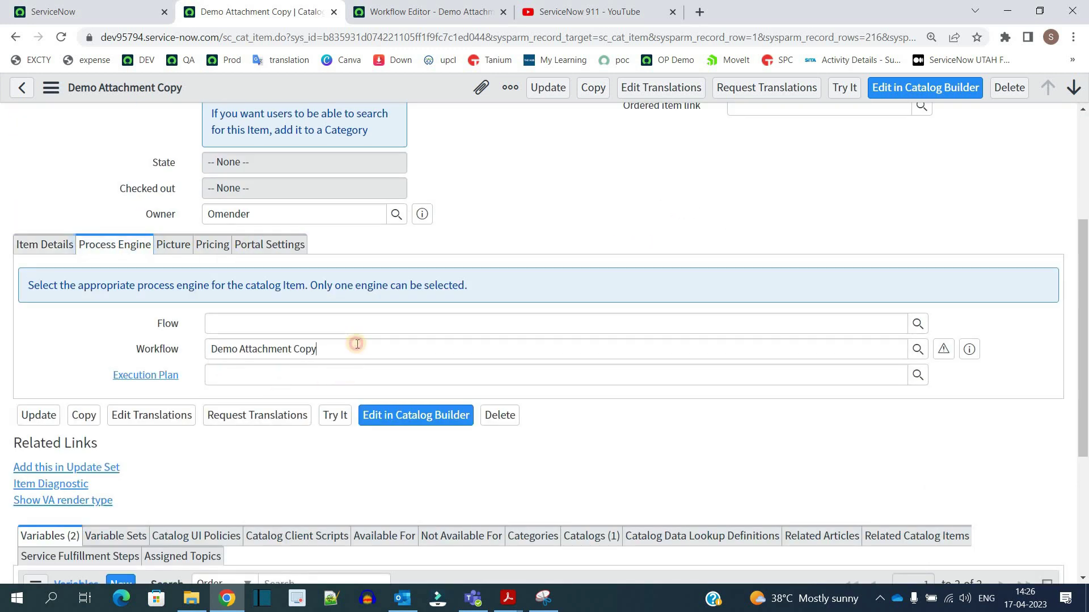
triple_click(357, 345)
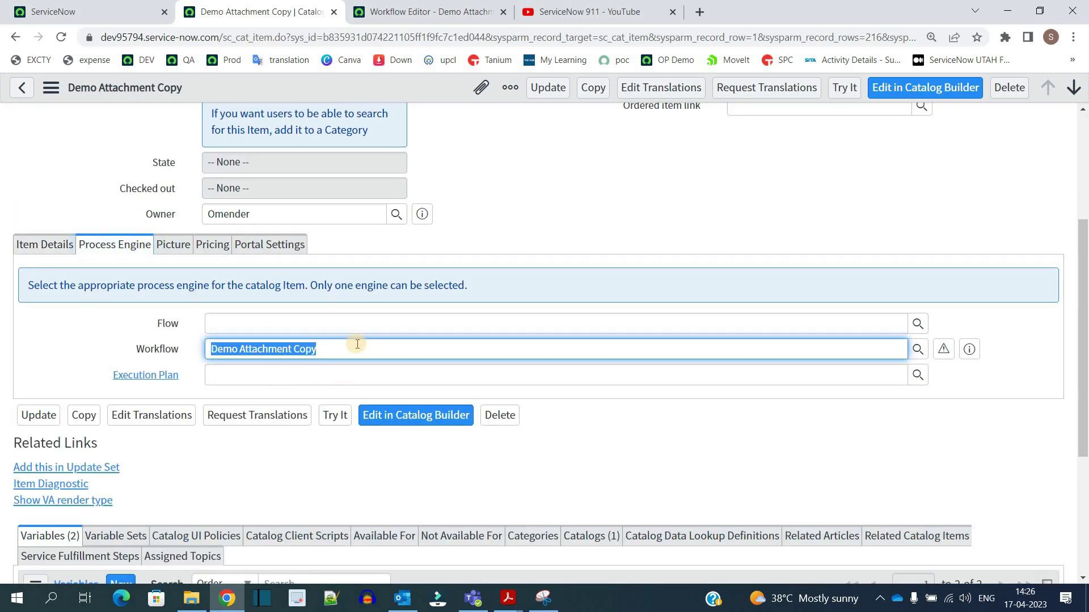
click(417, 12)
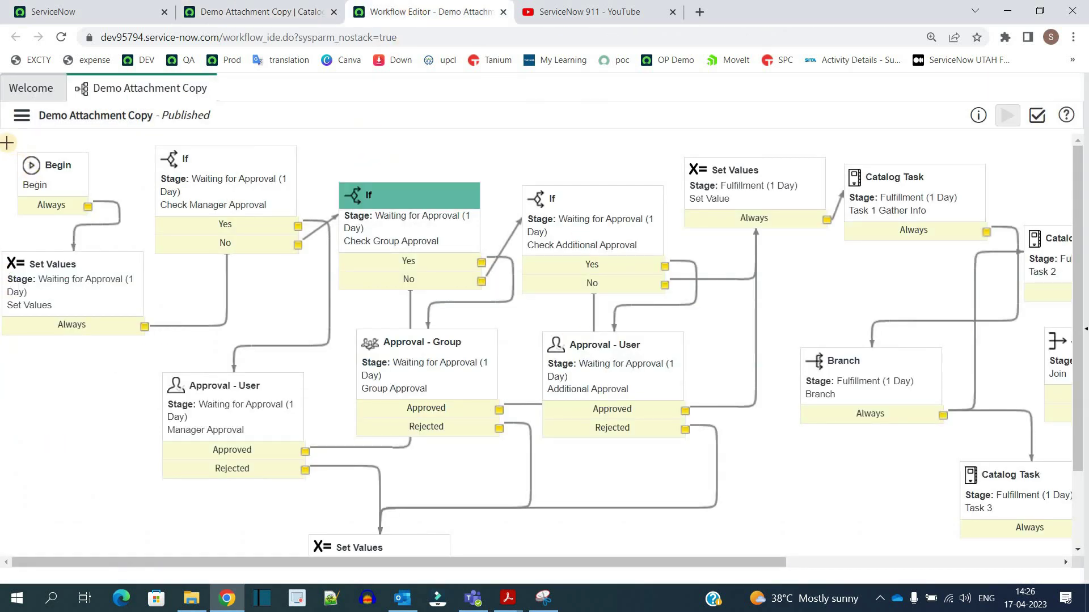
click(62, 184)
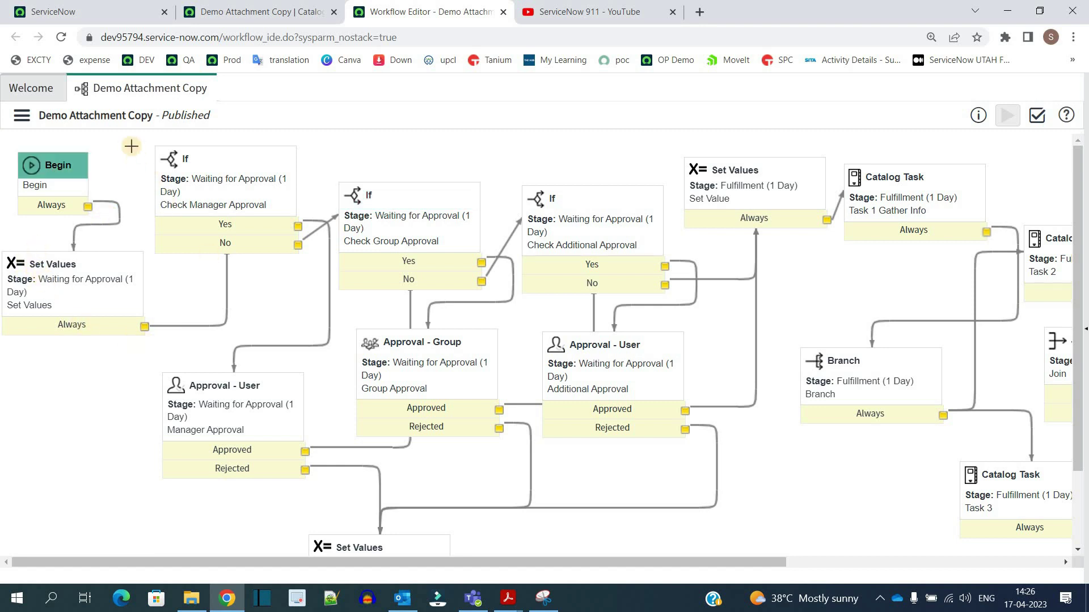
drag(143, 150, 308, 262)
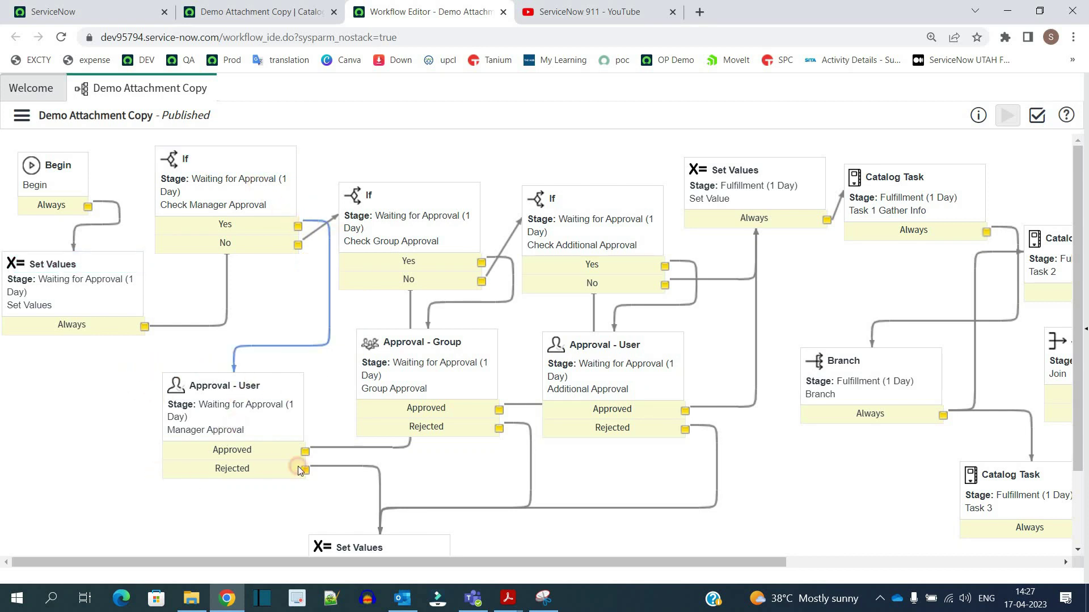
click(297, 452)
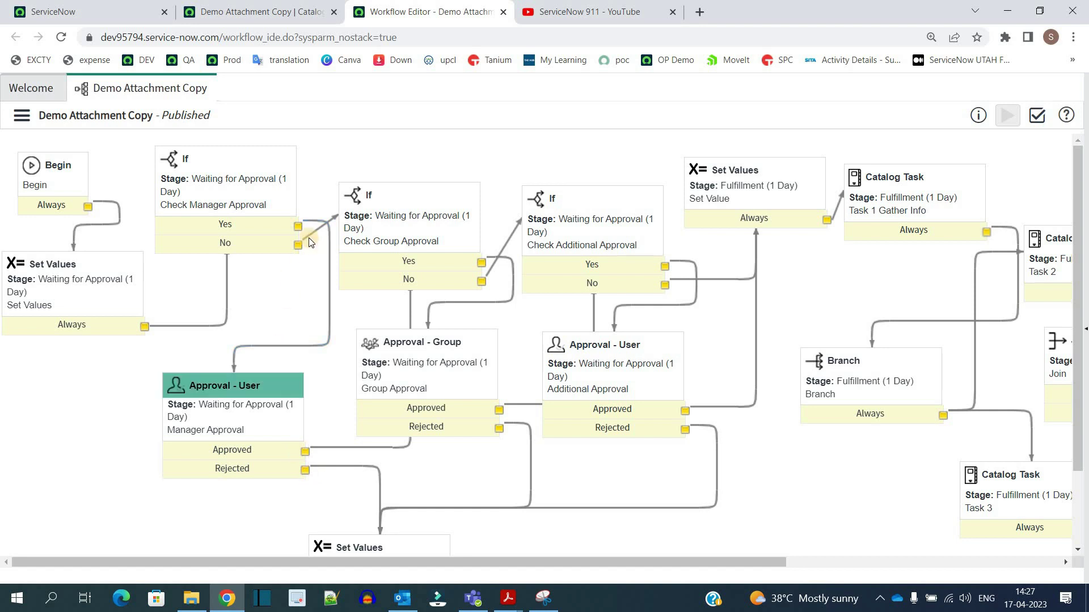
click(309, 232)
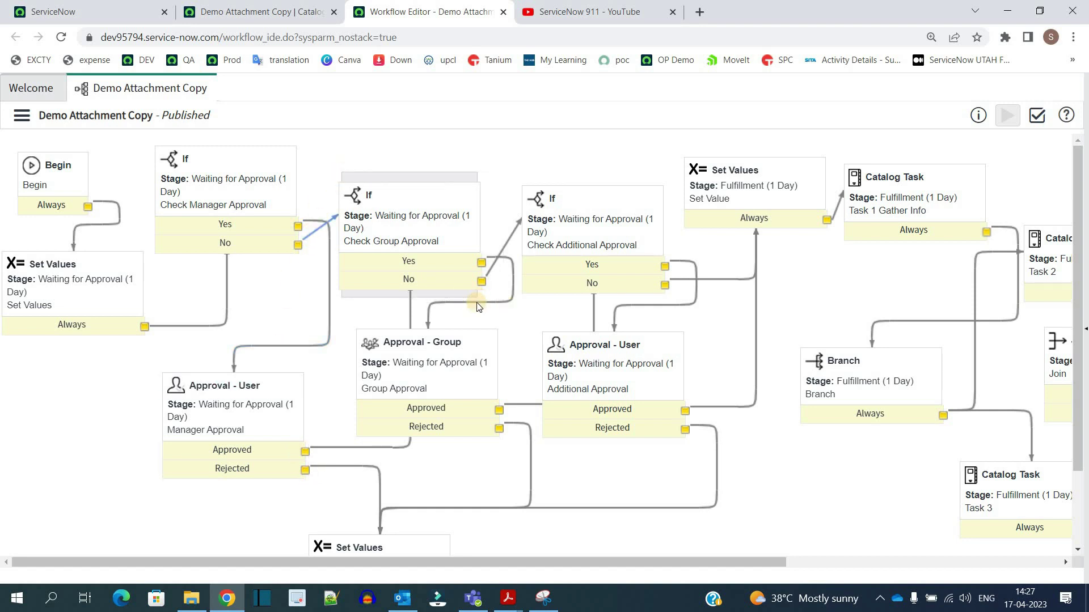
click(449, 274)
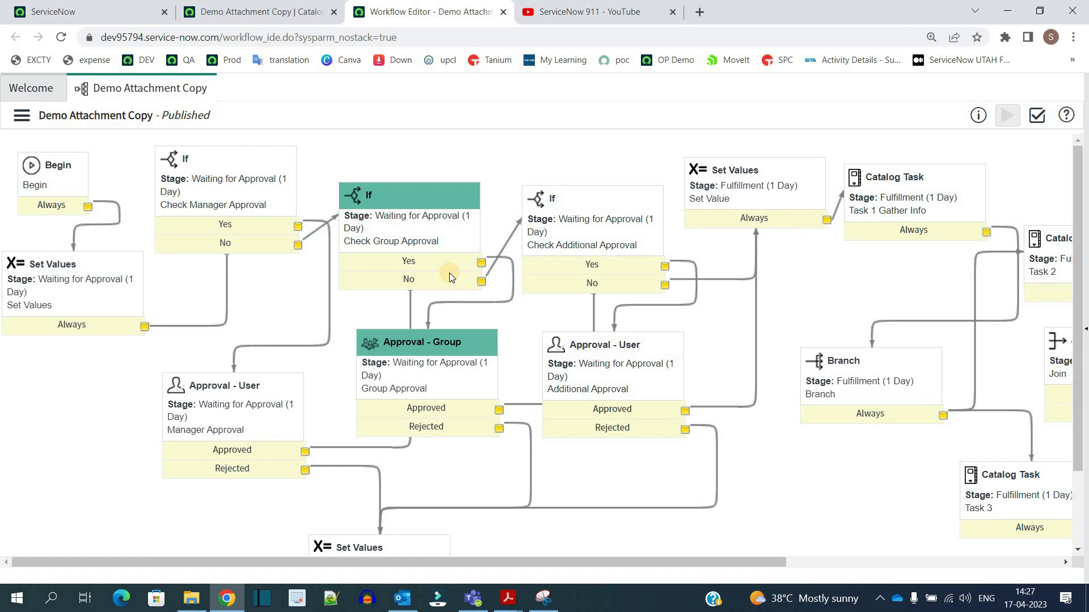
Step: Open the Check Manager Approval If activity and enlarge the page to read its script
double_click(243, 183)
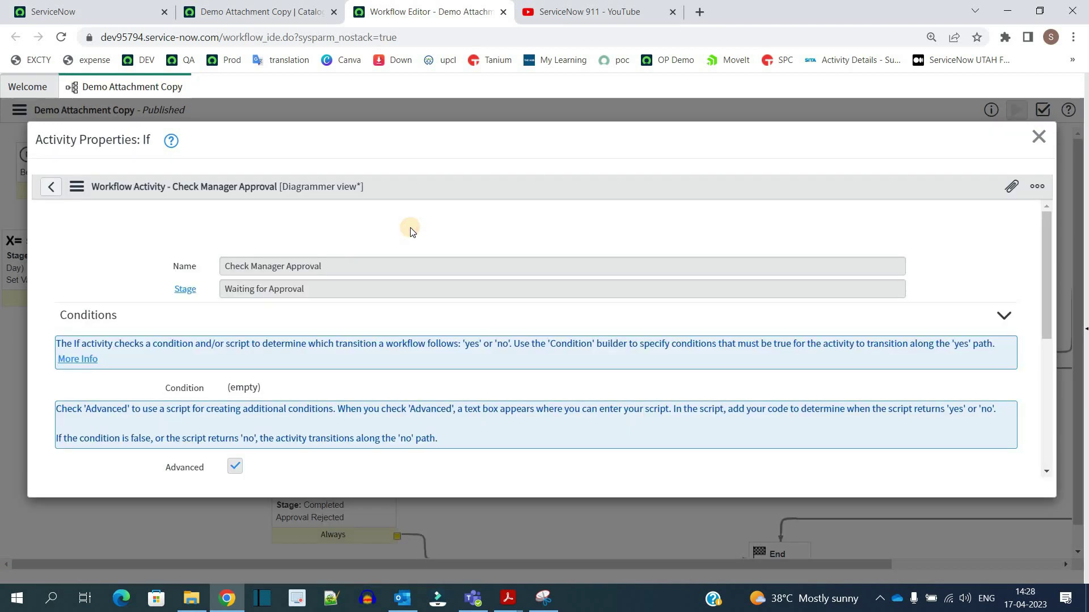
scroll(410, 227, down, 5)
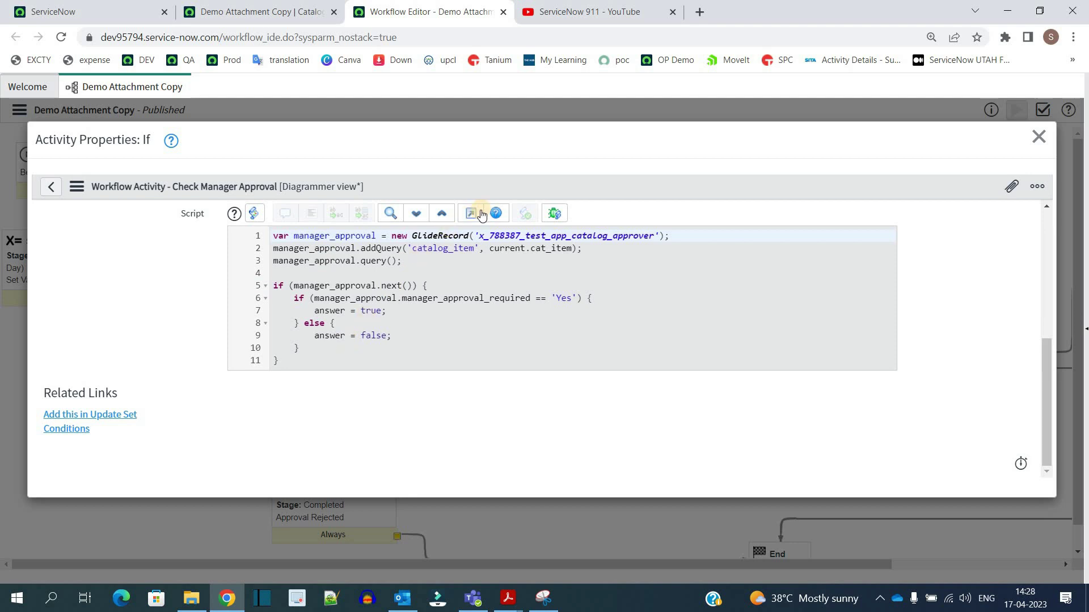
key(ctrl+plus)
key(ctrl+plus)
key(ctrl+plus)
key(ctrl+plus)
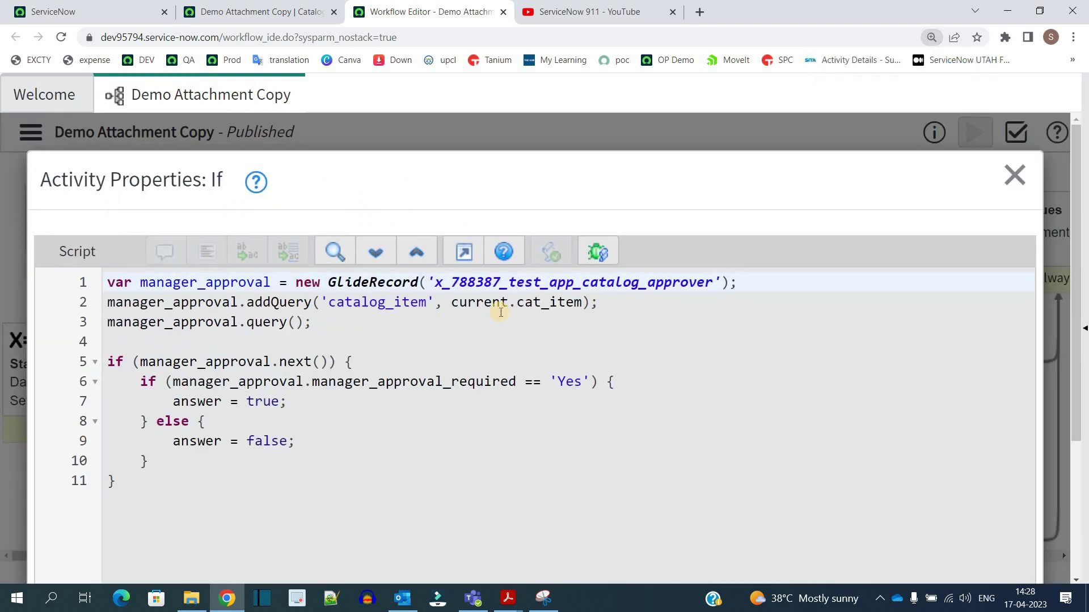
click(528, 283)
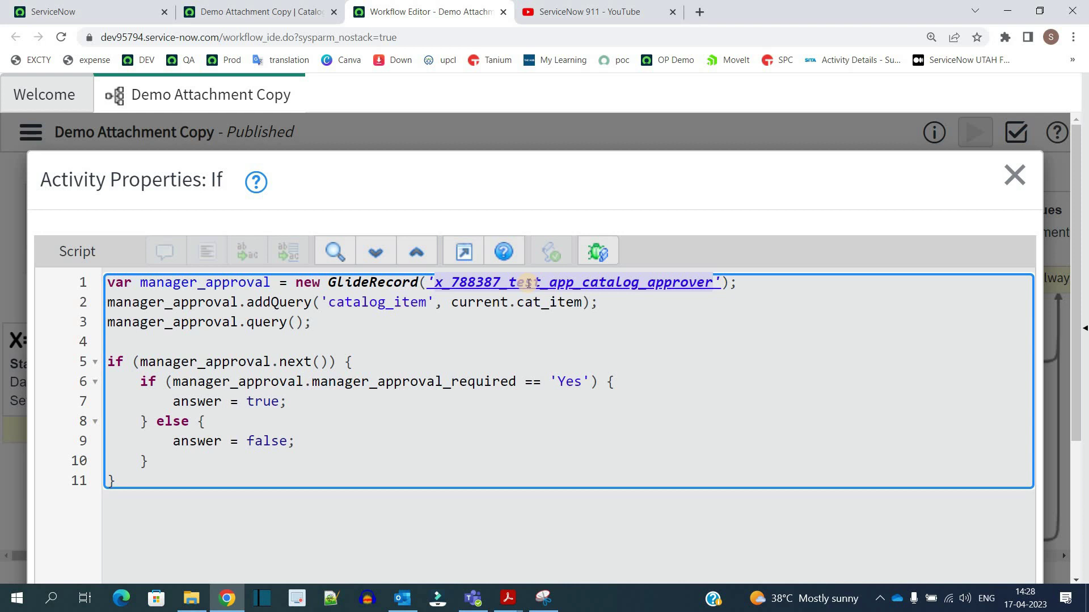
Step: Look up Catalog Approvers in the filter navigator and open its list in a new tab
click(94, 11)
key(ctrl+a)
key(ctrl+v)
key(Return)
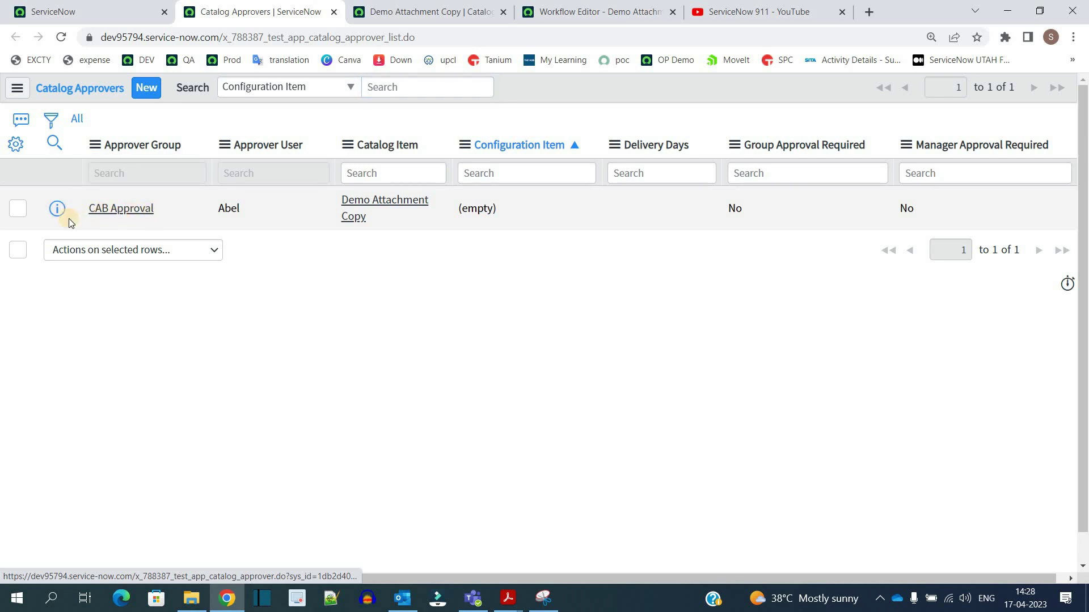
Step: Open the CAB Approval catalog approver record and highlight its catalog item name
click(56, 208)
click(489, 251)
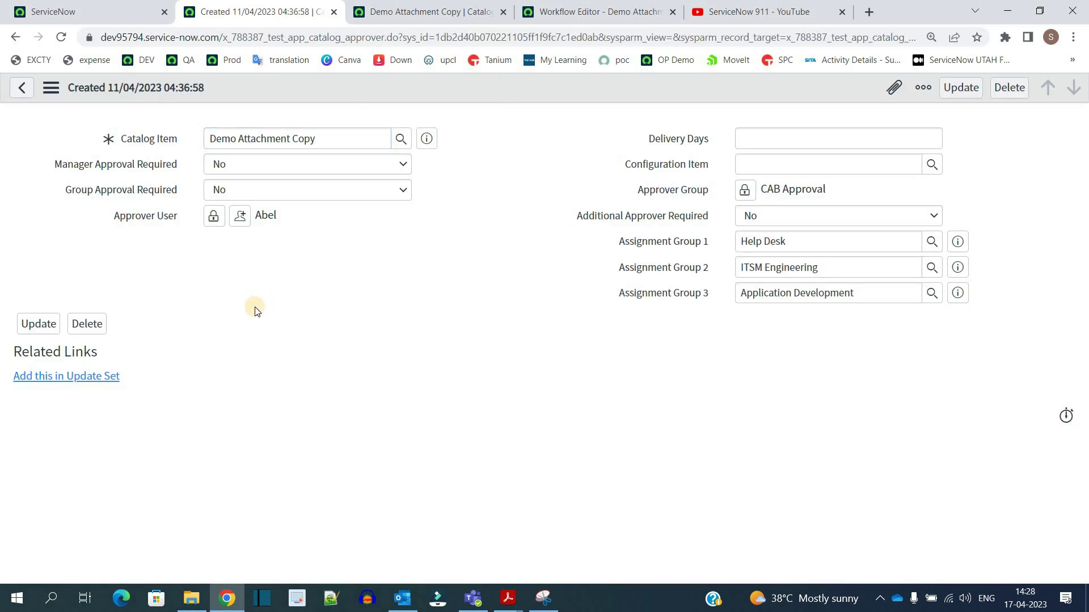
double_click(261, 138)
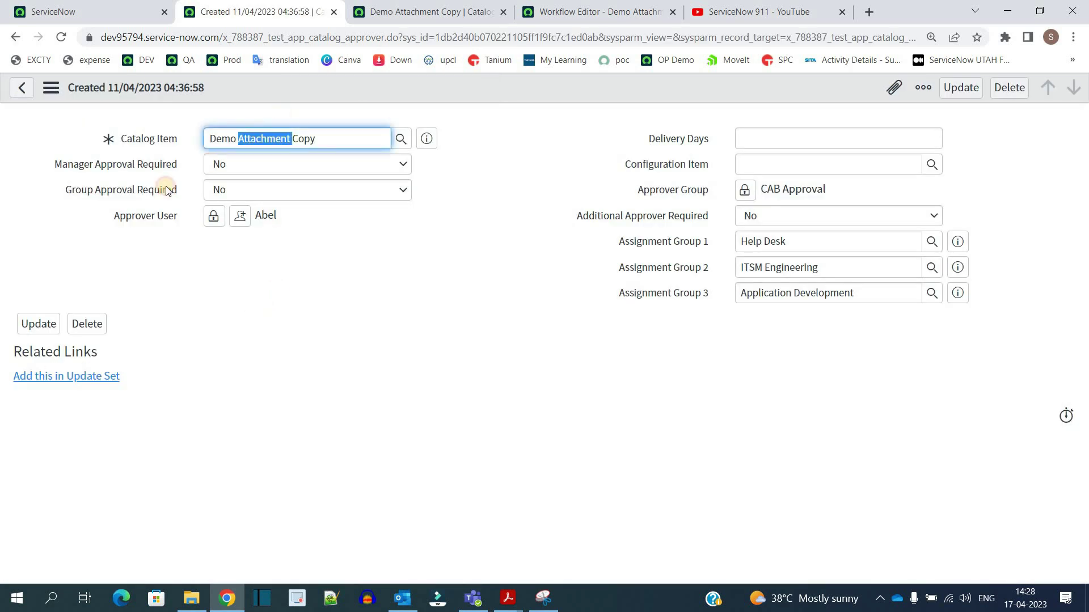
key(ctrl+a)
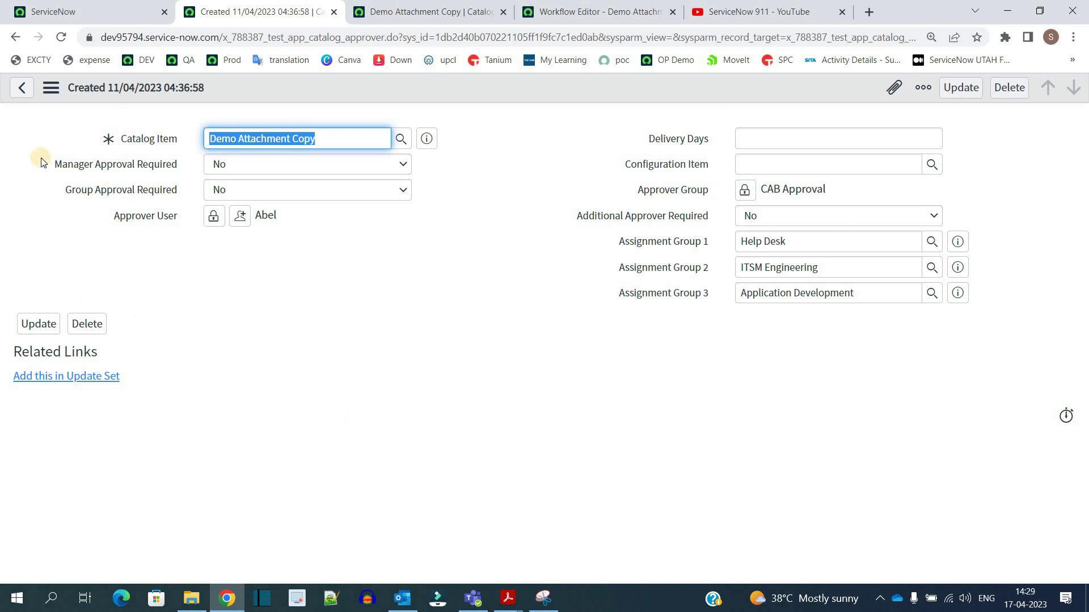
Step: Highlight the Manager and Group Approval Required flags, assignment groups, and Catalog Item Demo Attachment Copy
double_click(74, 164)
shift+click(173, 155)
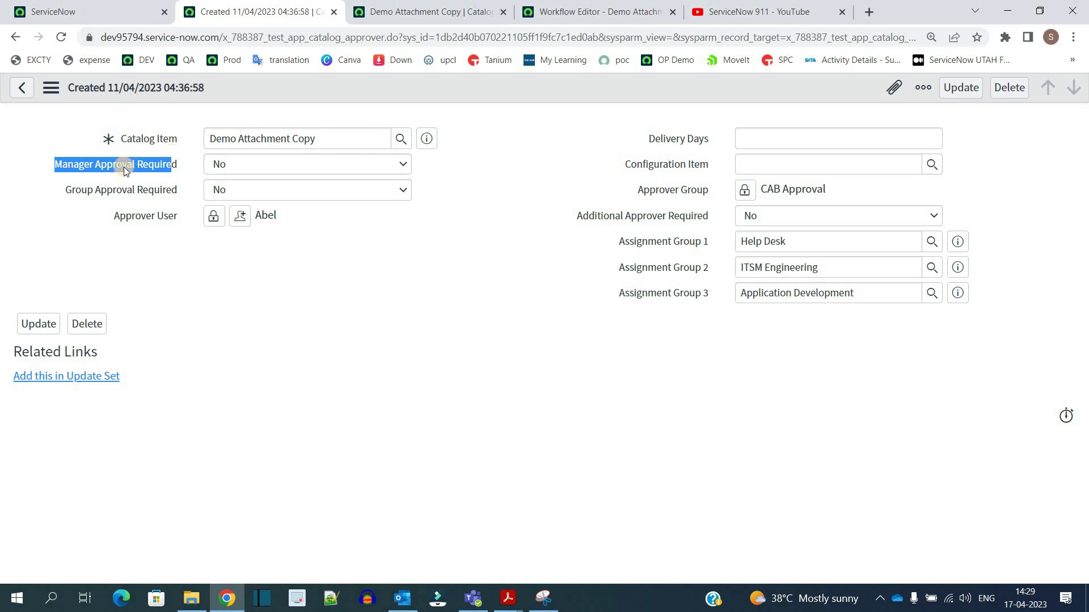
key(Tab)
drag(65, 190, 183, 185)
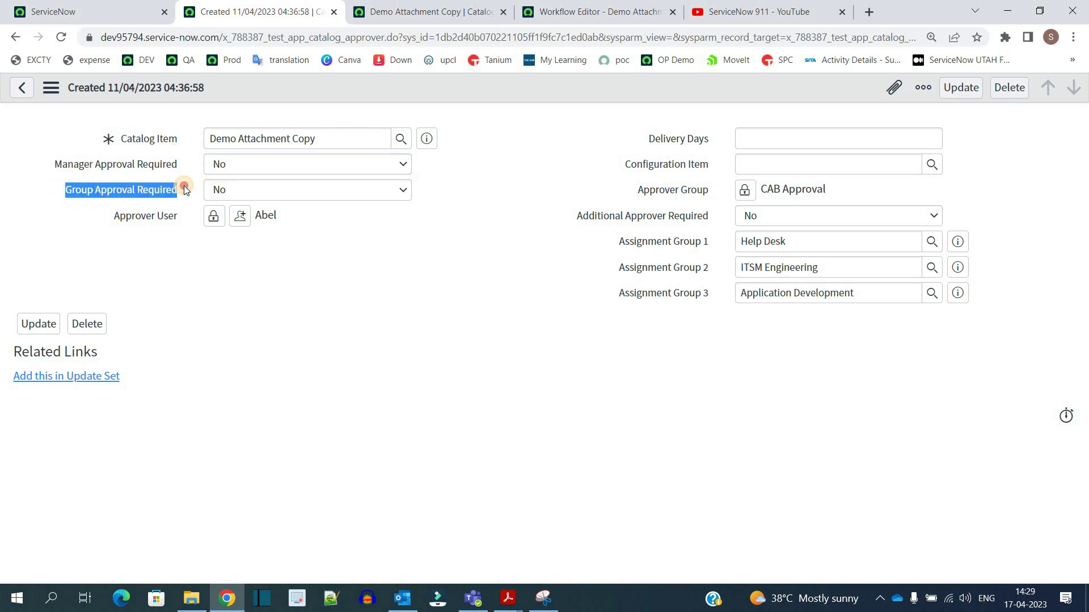
key(Tab)
click(113, 216)
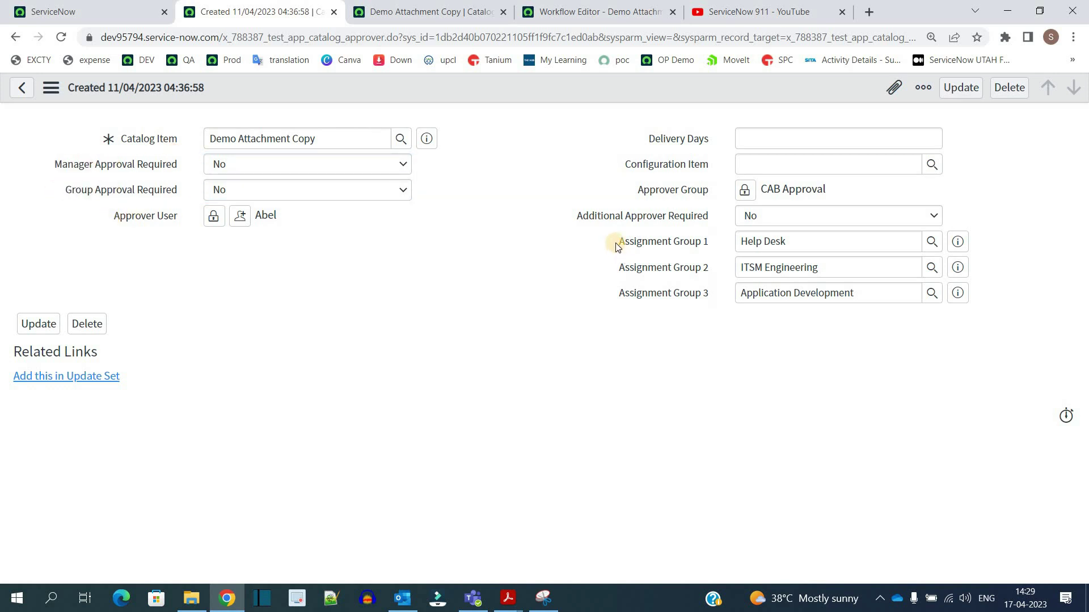
drag(619, 241, 717, 298)
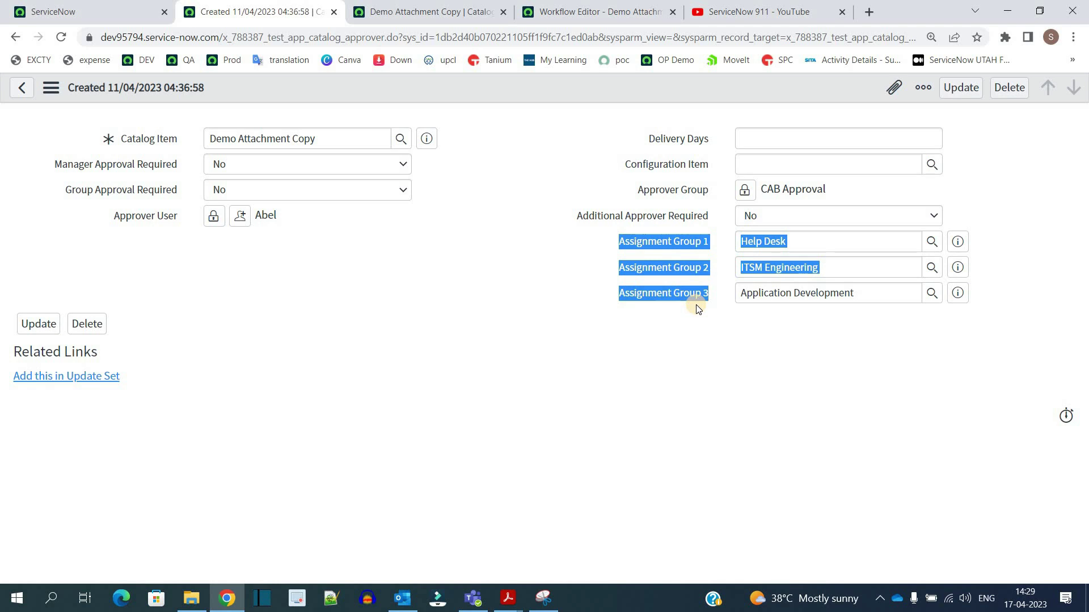
click(347, 146)
triple_click(347, 146)
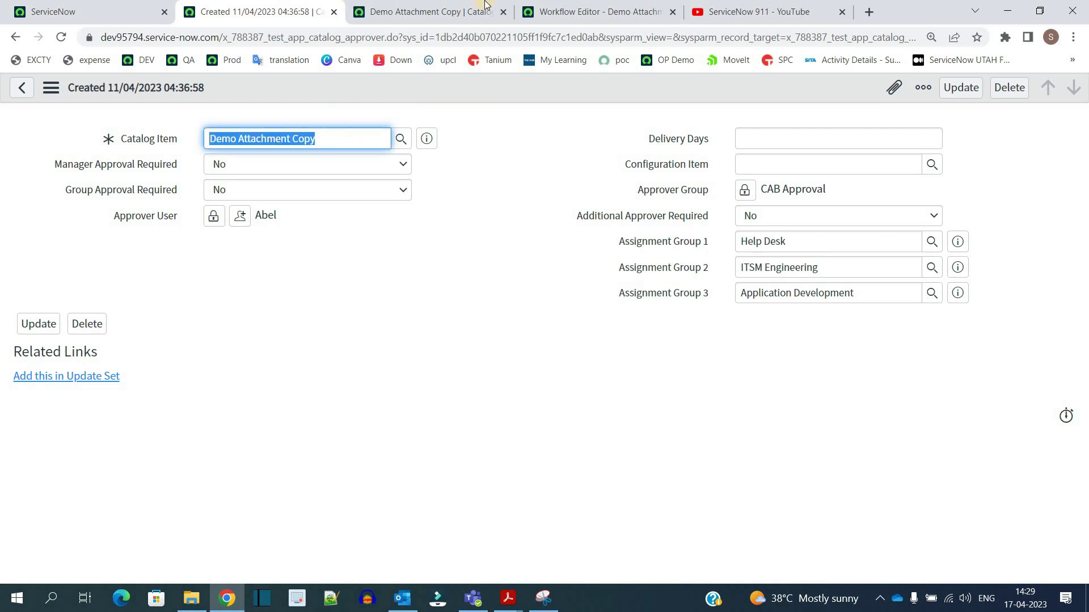
Step: In the If script, highlight the current.cat_item query and manager_approval_required == 'Yes' check, then close it
click(541, 7)
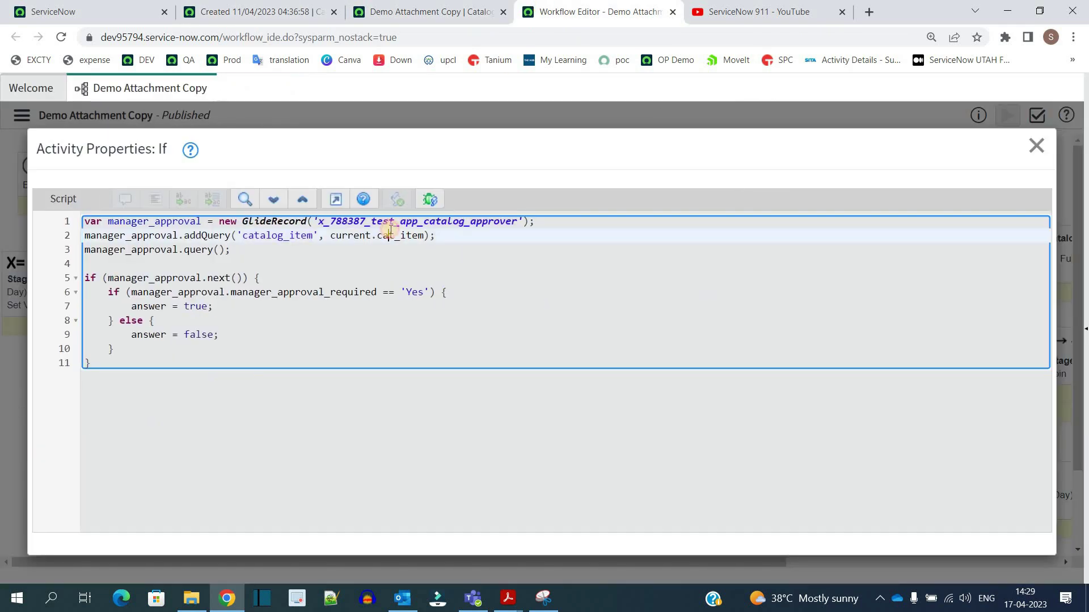
double_click(361, 237)
drag(361, 236, 415, 235)
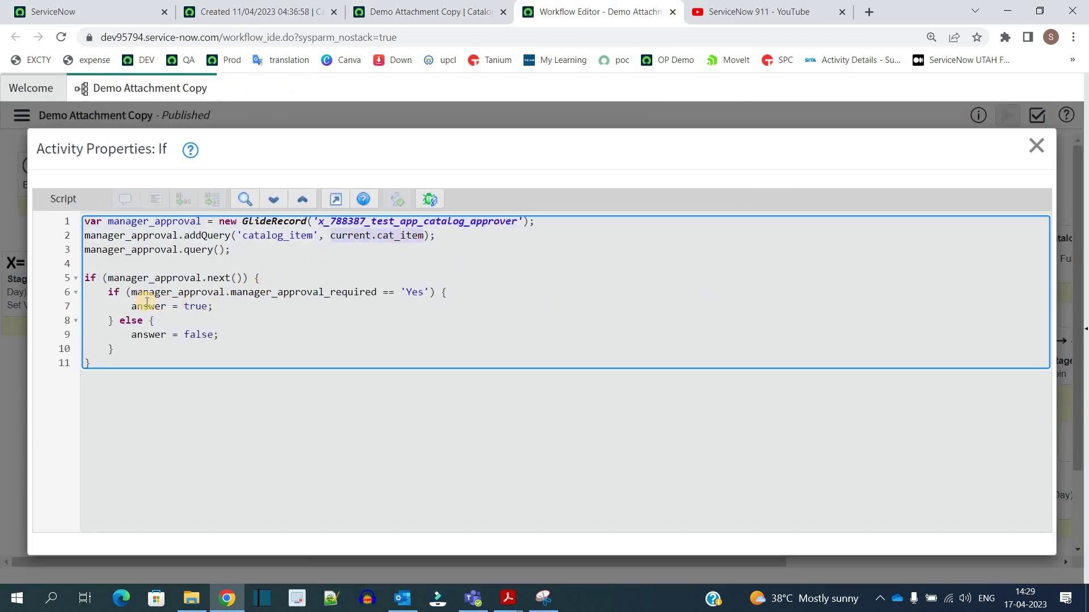
click(408, 291)
drag(408, 291, 422, 291)
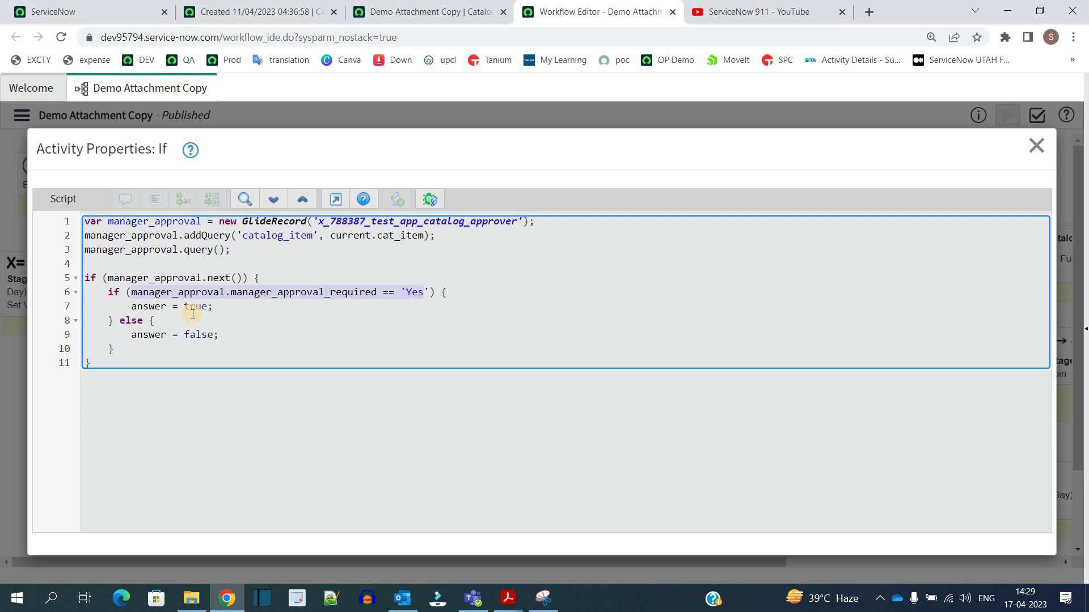
click(1036, 146)
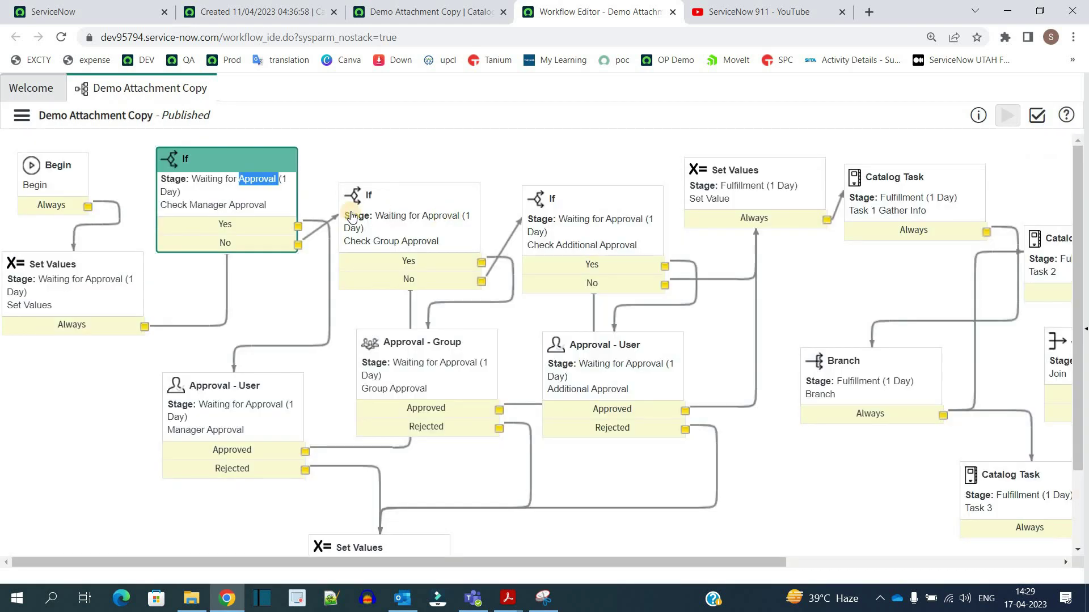
click(205, 203)
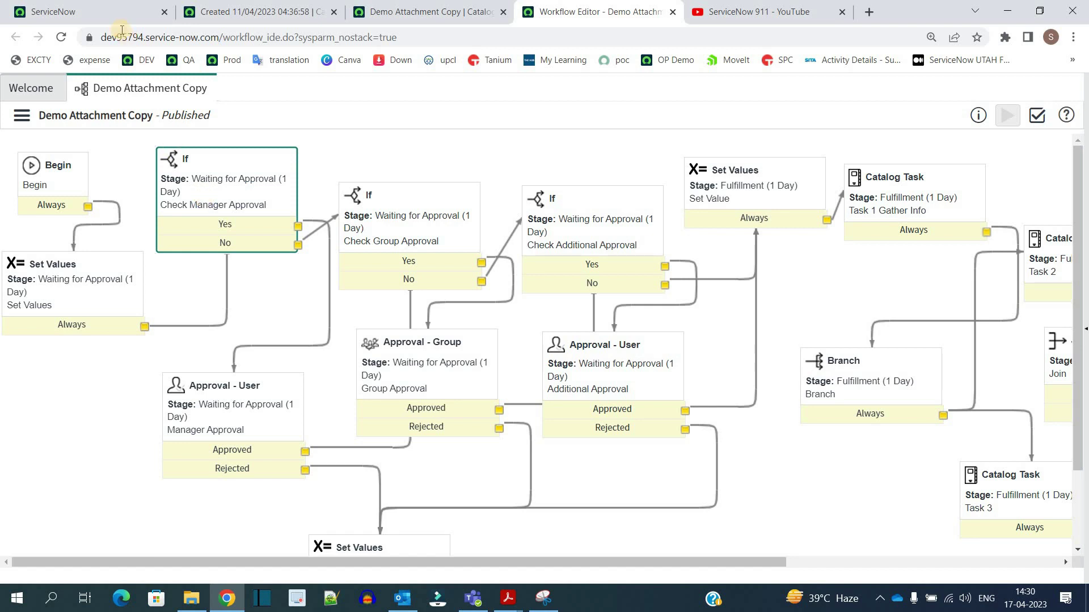
Step: On the approver record, highlight the Delivery Days and Configuration Item fields before returning to the workflow
click(272, 11)
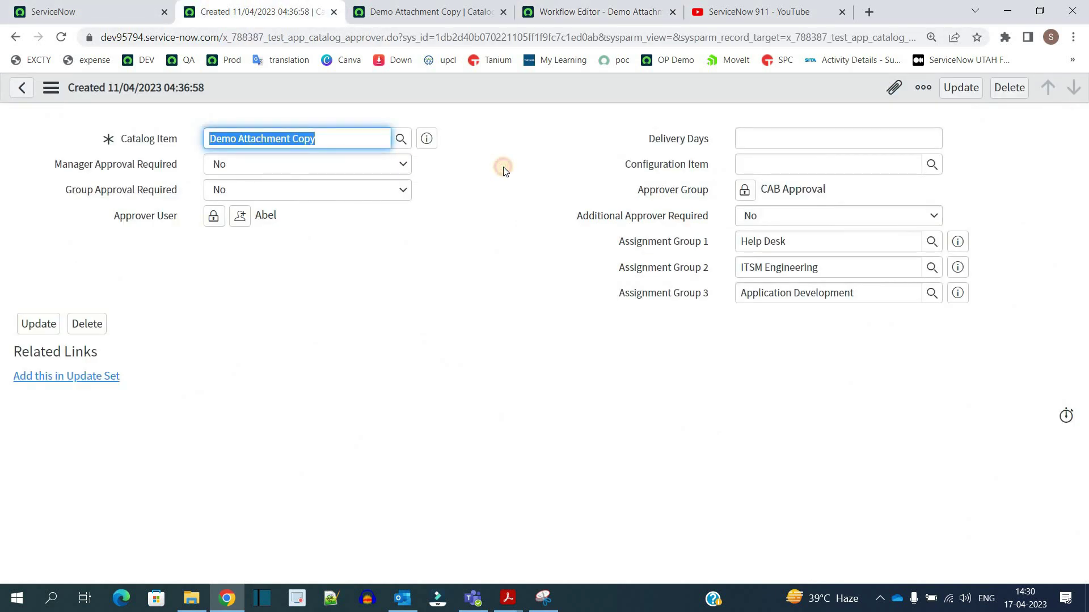
click(505, 170)
click(618, 157)
drag(648, 138, 715, 139)
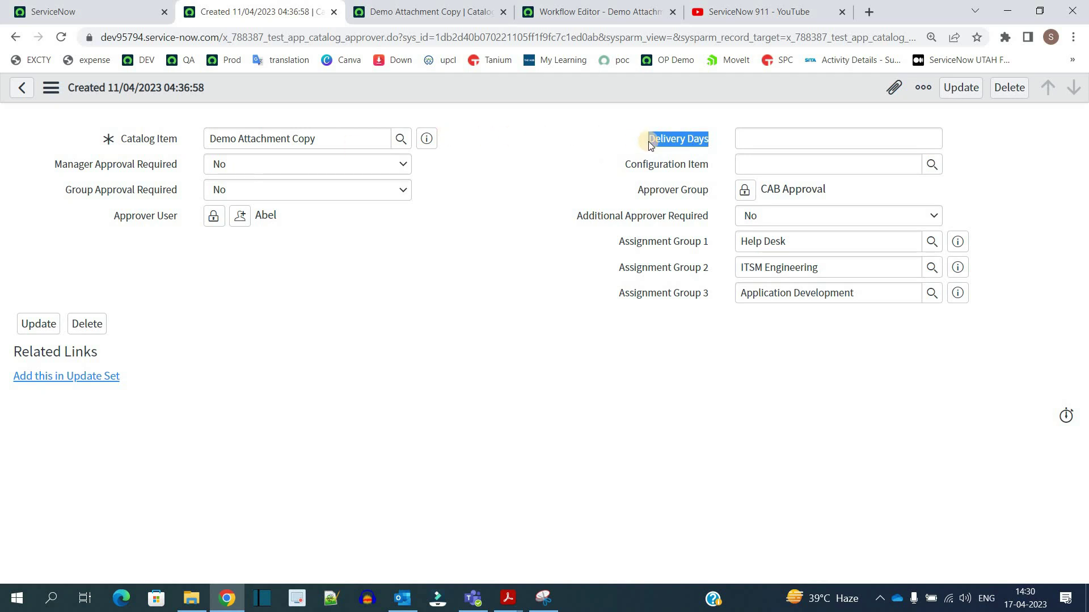
drag(626, 164, 712, 165)
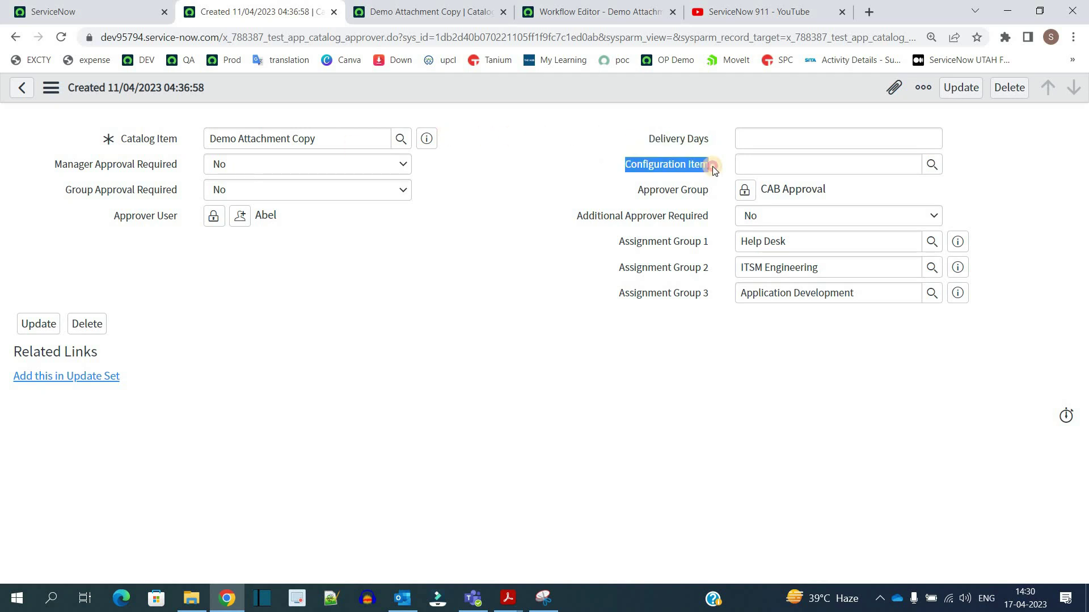
click(713, 166)
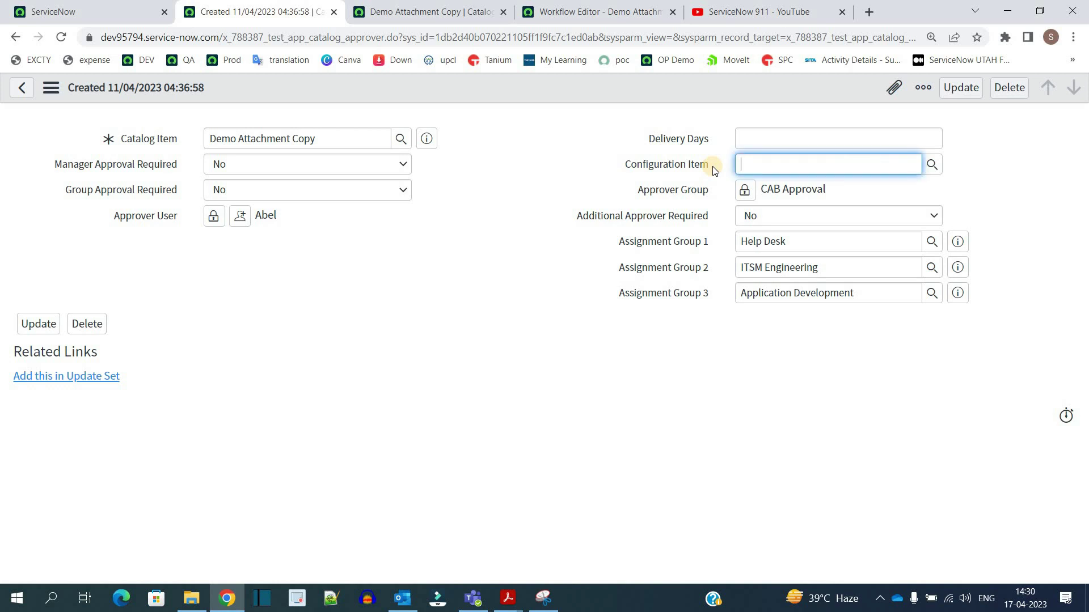
key(ctrl+Tab)
key(ctrl+Tab)
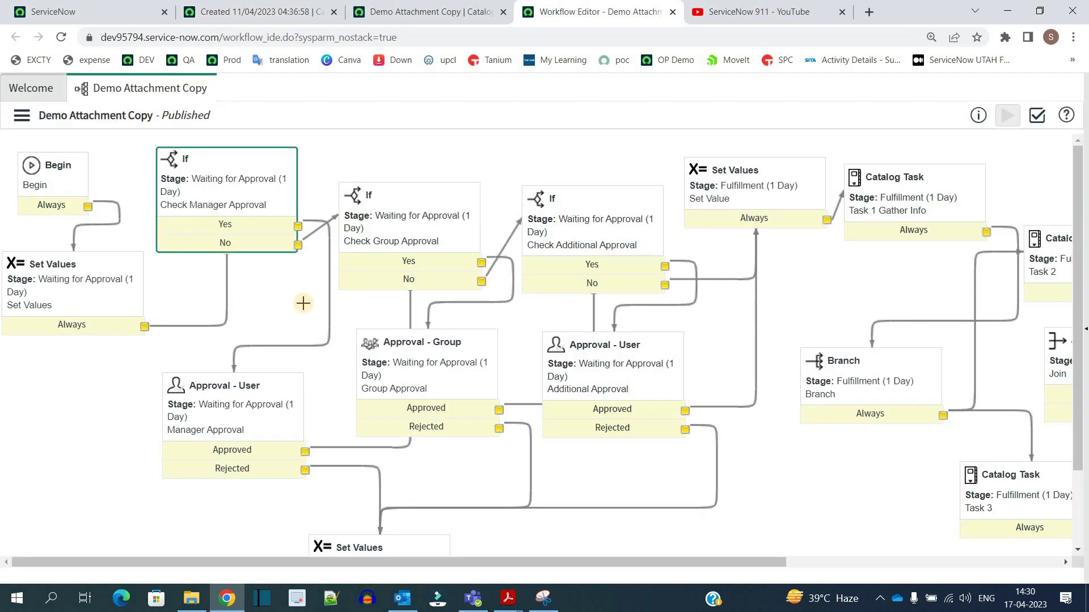
double_click(421, 225)
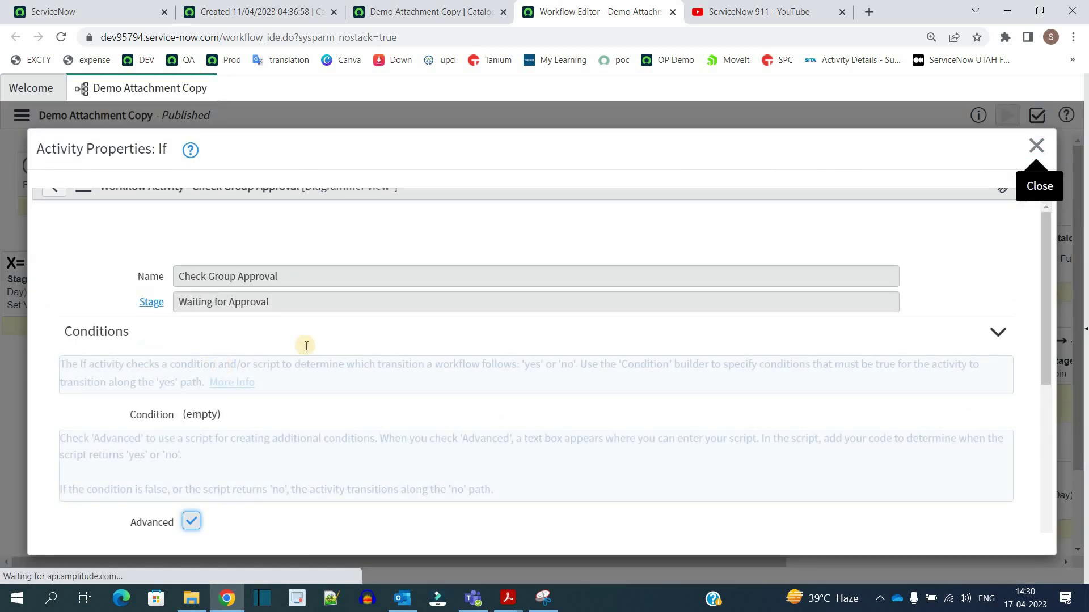
scroll(306, 346, down, 5)
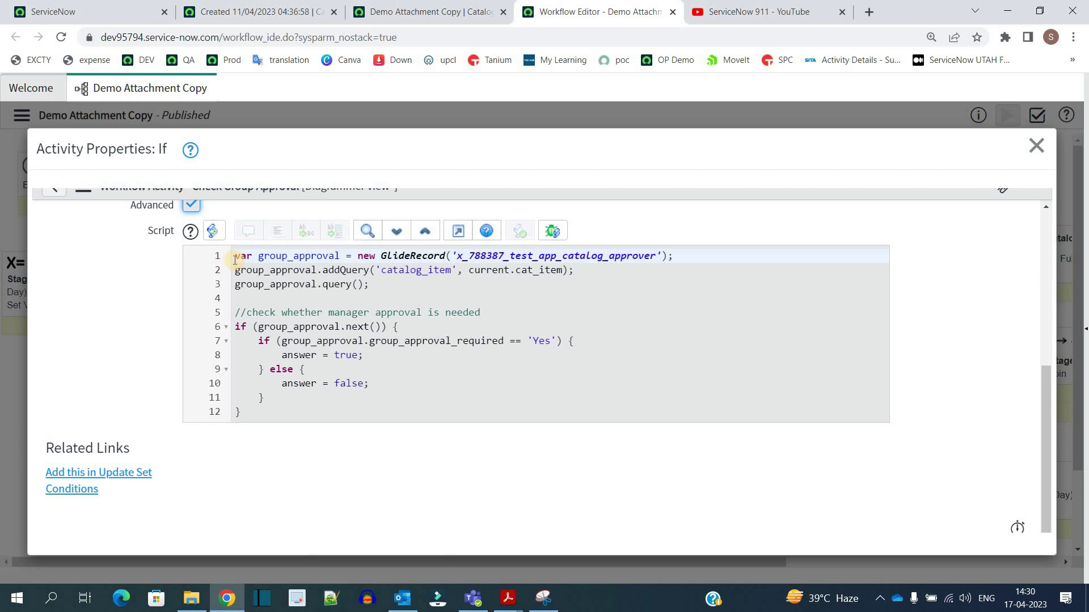
drag(236, 260, 280, 408)
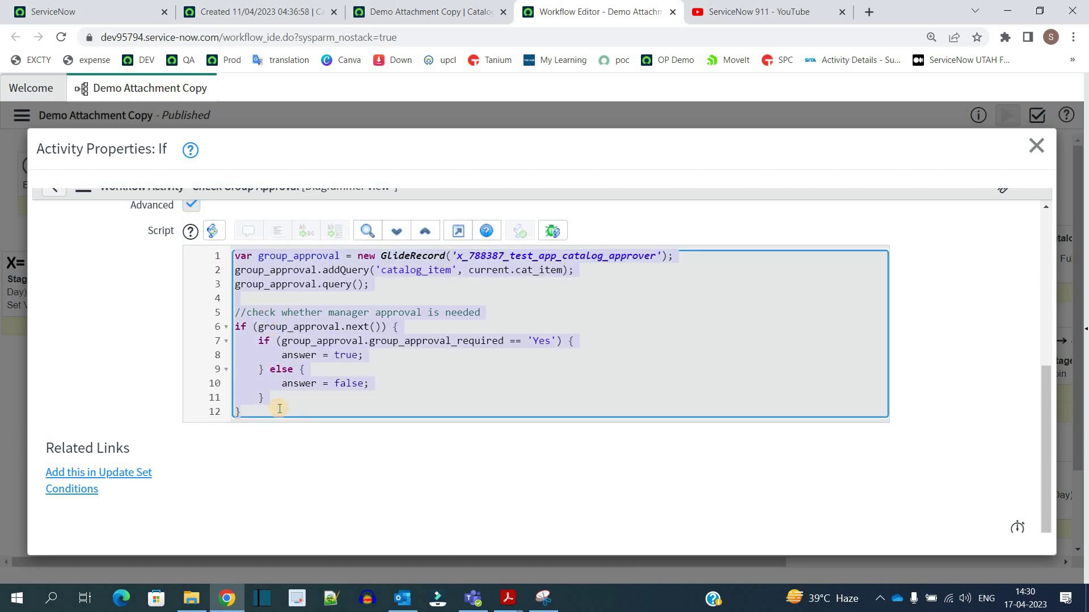
double_click(584, 261)
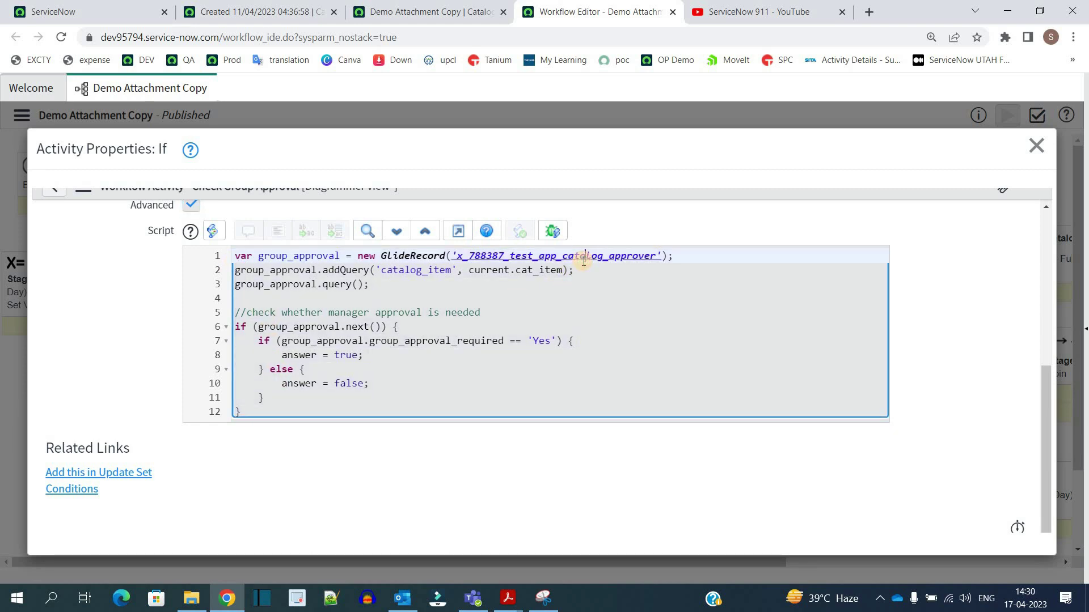
click(1036, 146)
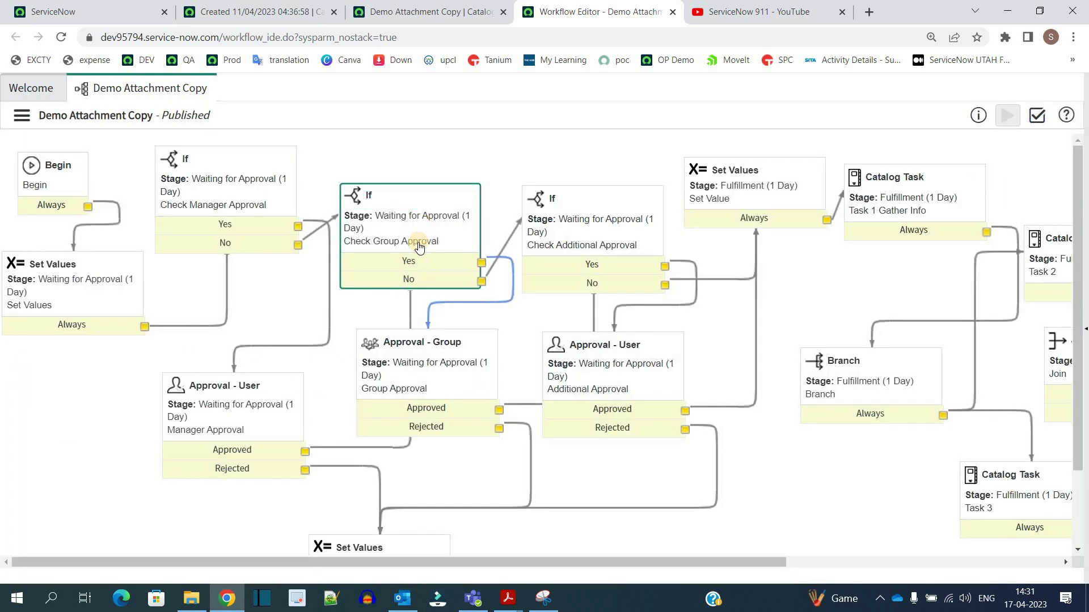
Step: Open the Approval - Group activity and highlight its answer.push line collecting approval_group values
double_click(442, 386)
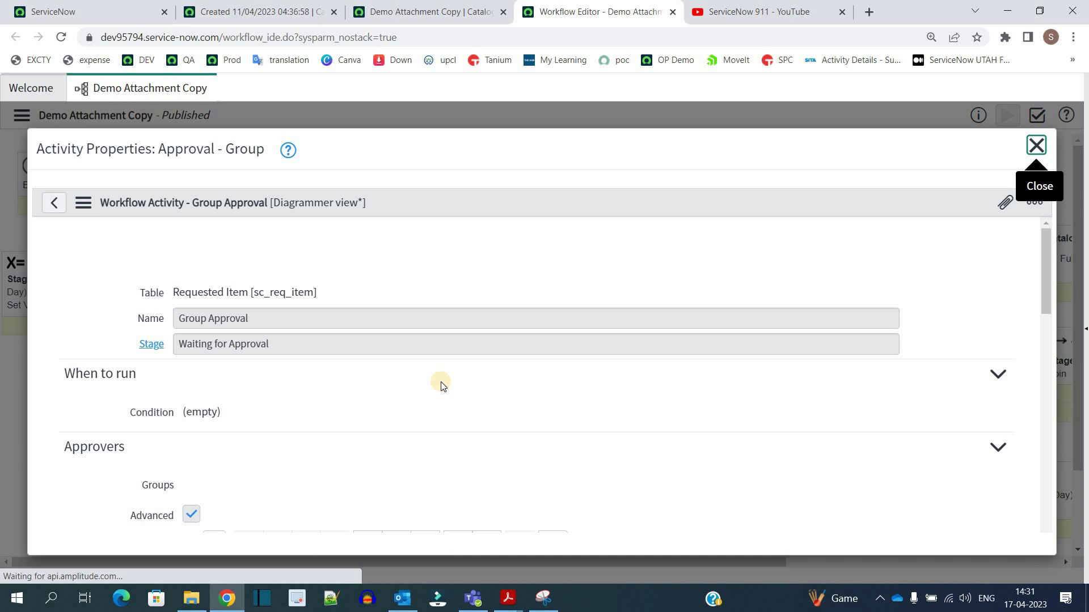
scroll(442, 386, down, 4)
scroll(430, 381, down, 3)
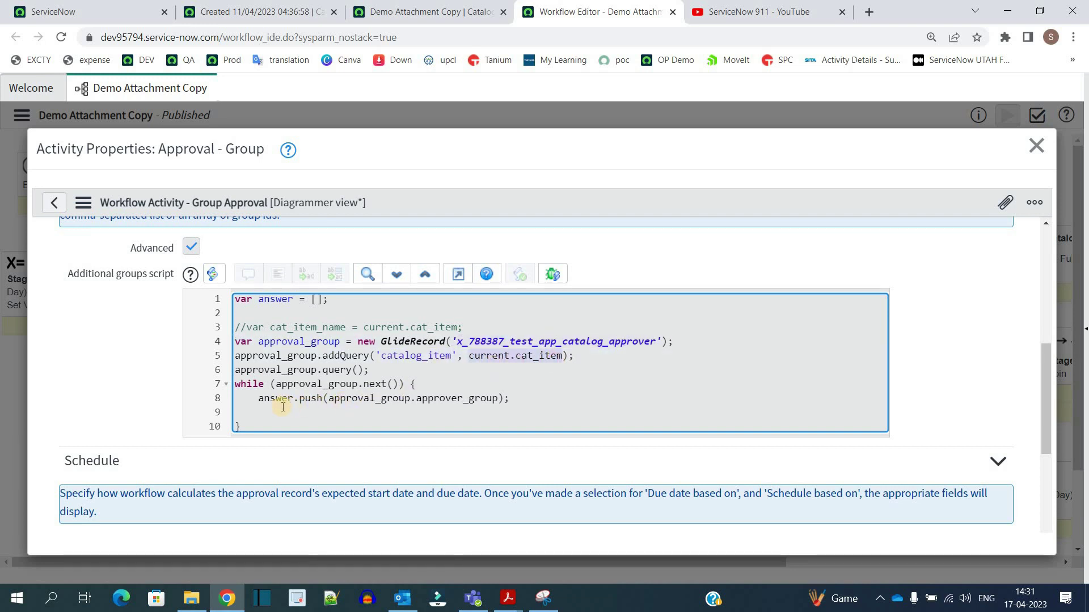
click(258, 403)
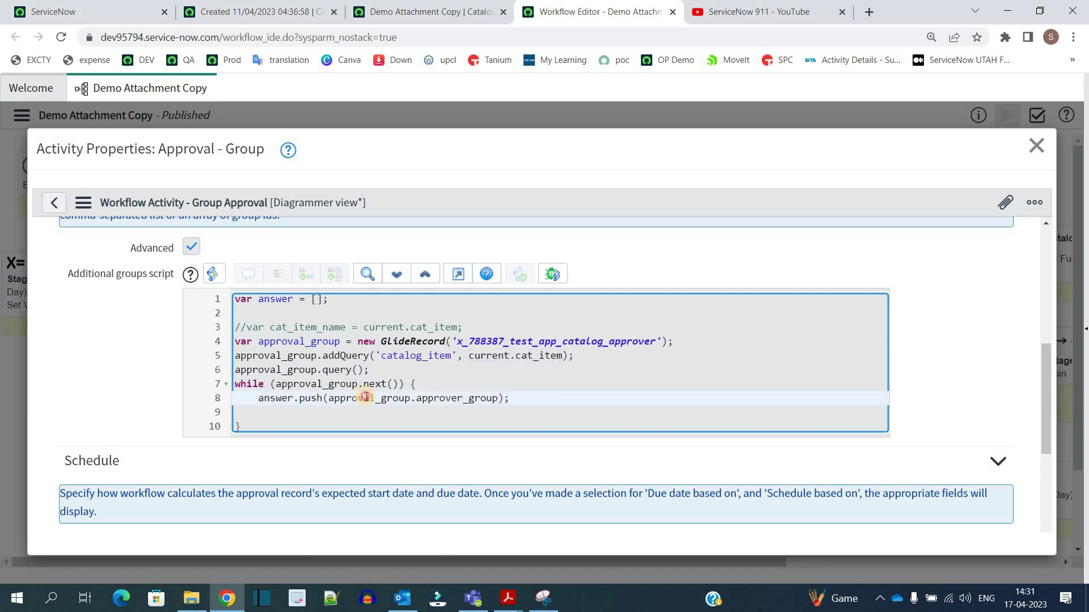
double_click(365, 397)
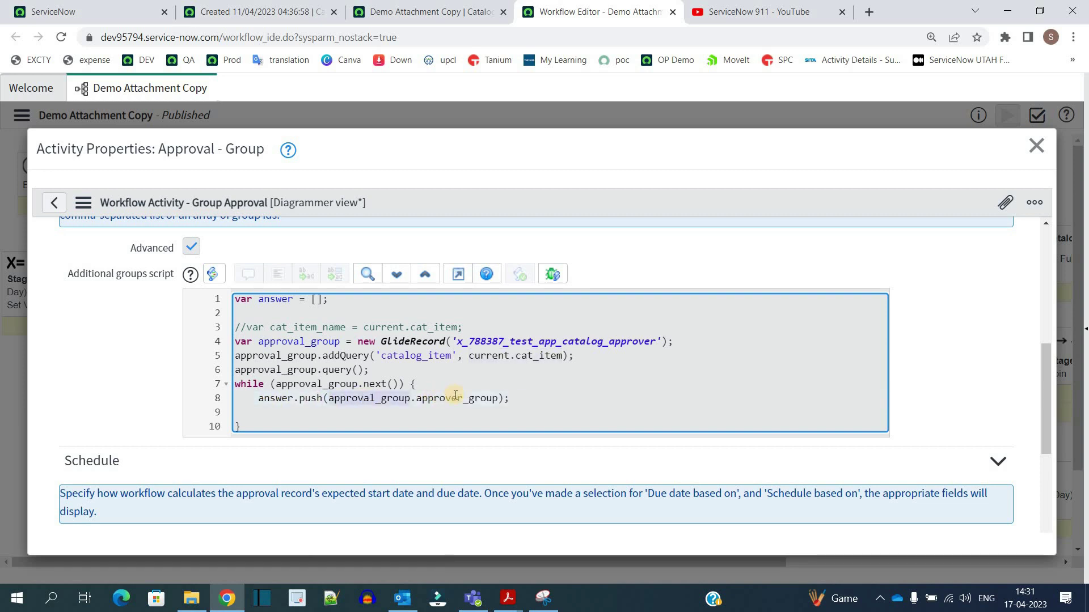
triple_click(311, 400)
click(310, 402)
triple_click(310, 402)
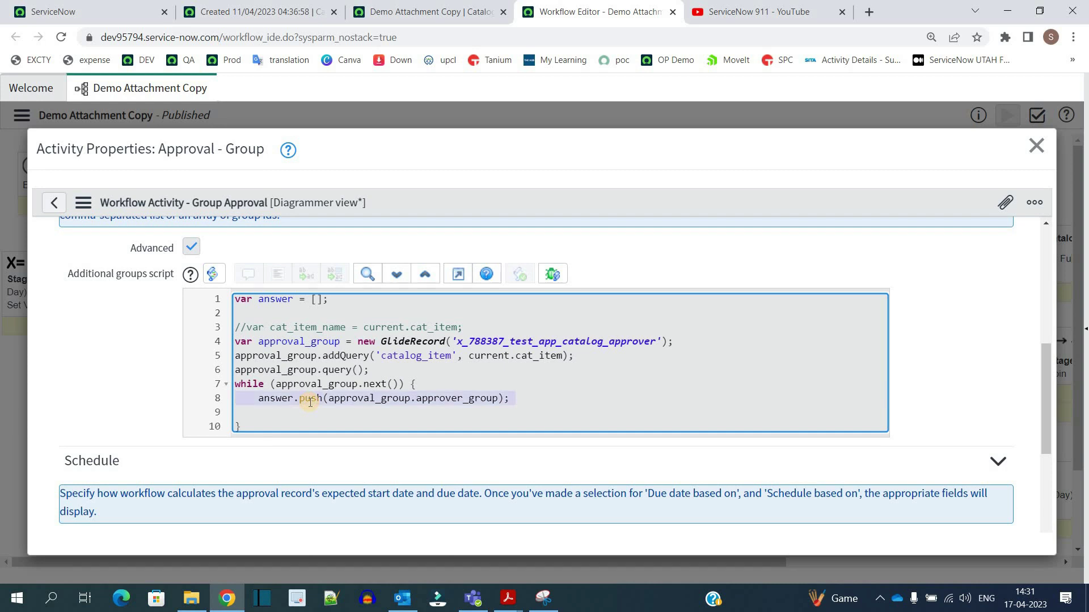
Step: Compare with the approver record's Catalog Item Demo Attachment Copy and Approver Group CAB Approval
click(281, 12)
triple_click(270, 138)
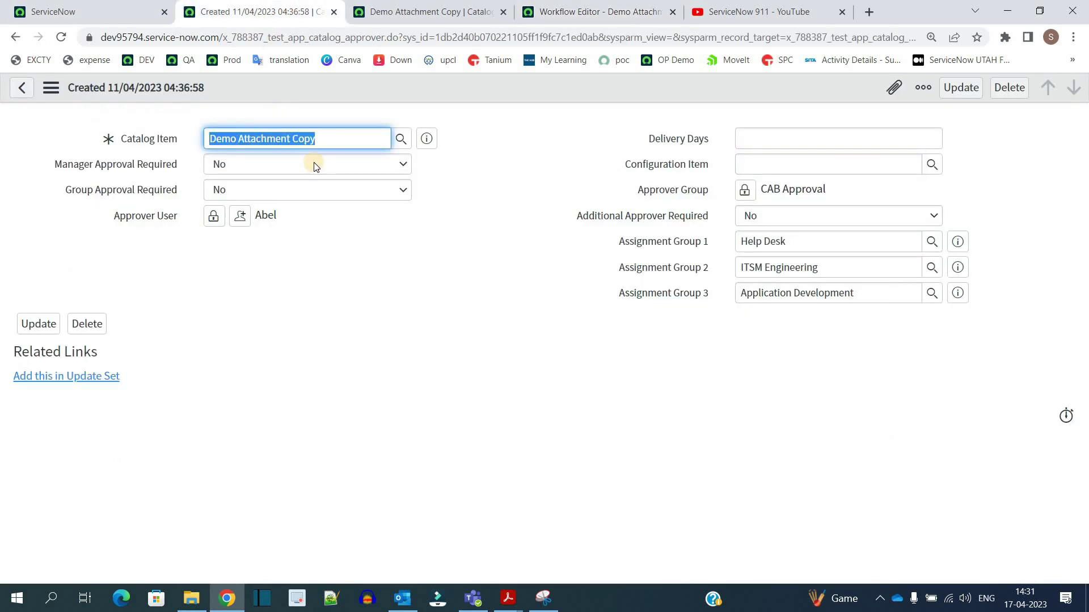
triple_click(760, 192)
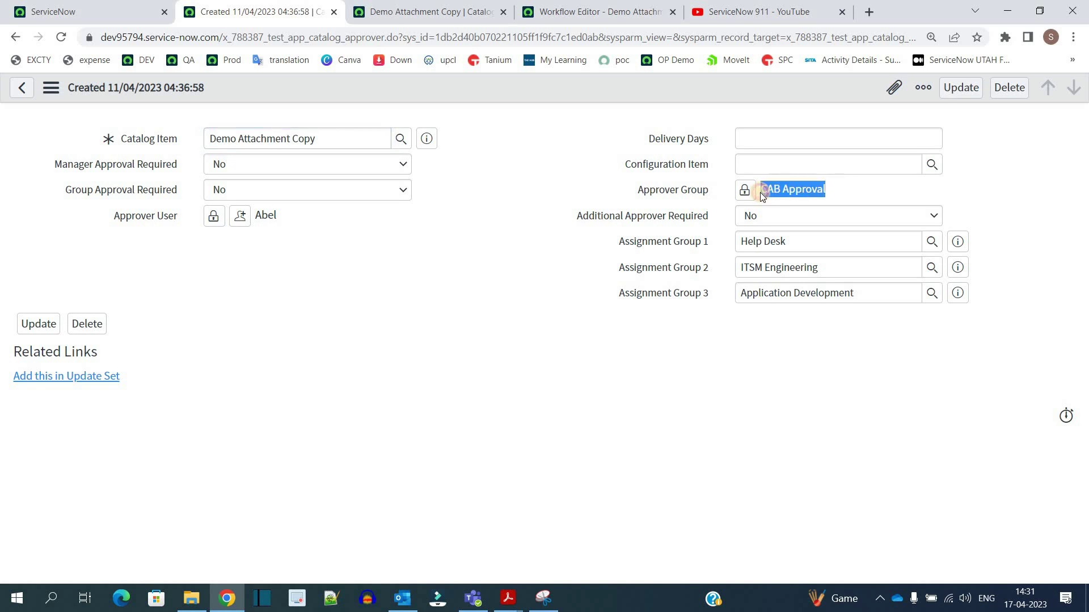
click(413, 9)
click(544, 17)
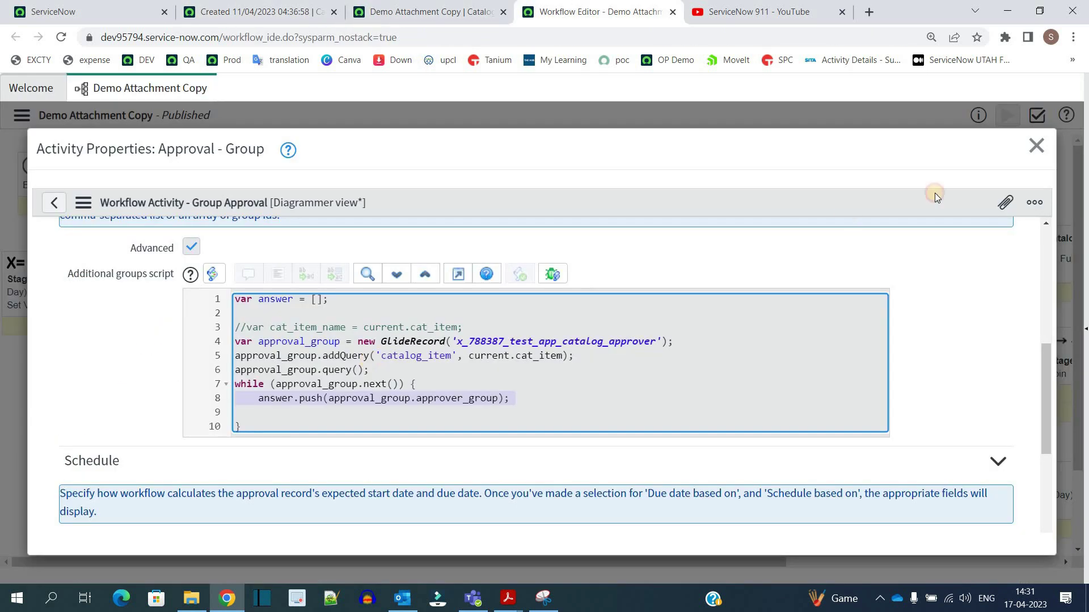
click(1038, 146)
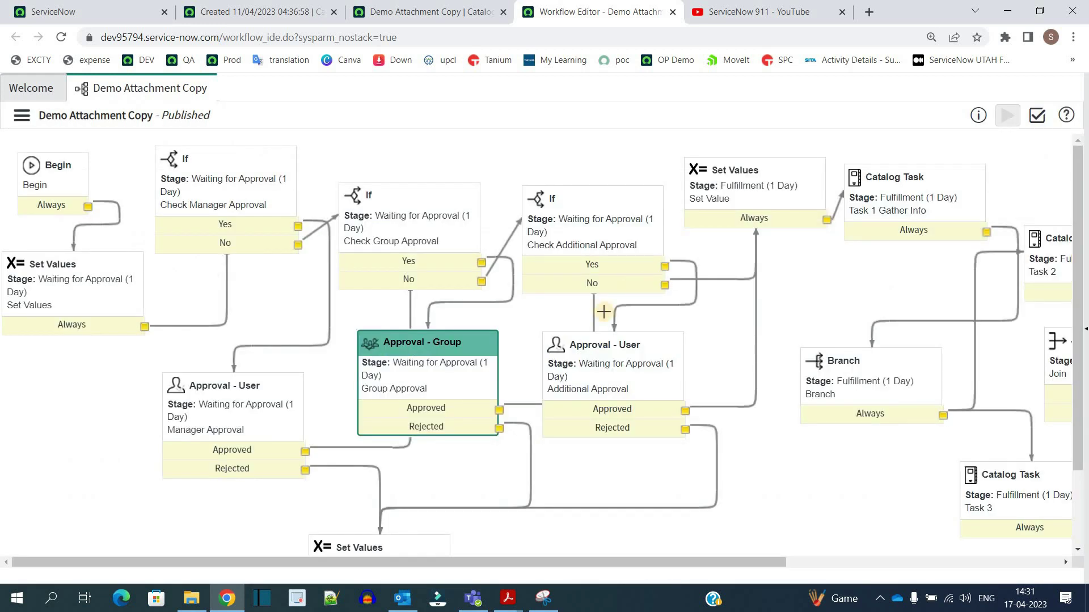
drag(604, 311, 357, 311)
click(507, 217)
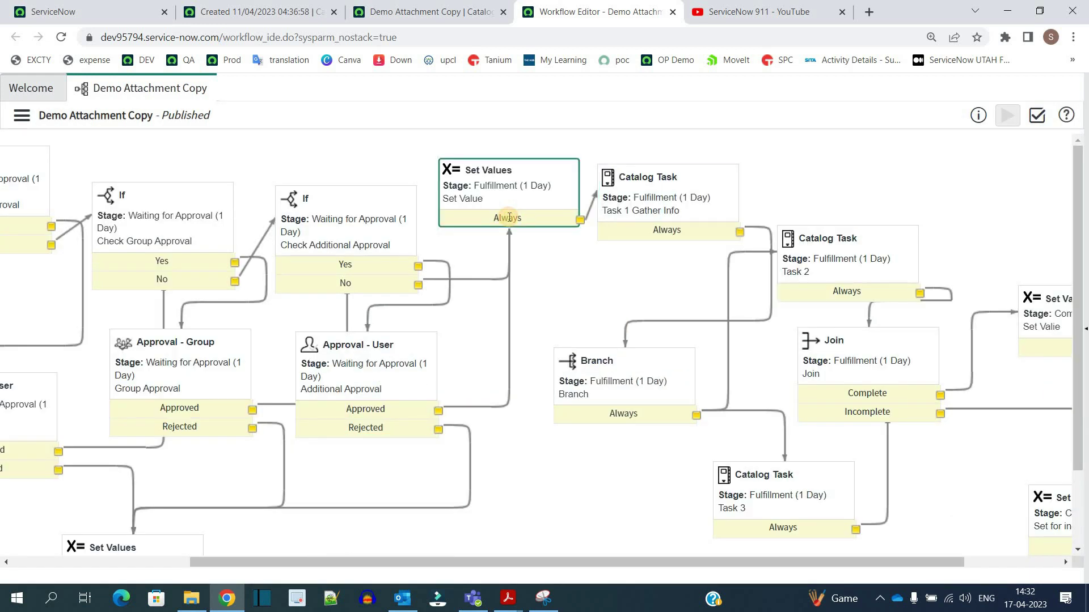
click(651, 189)
click(848, 268)
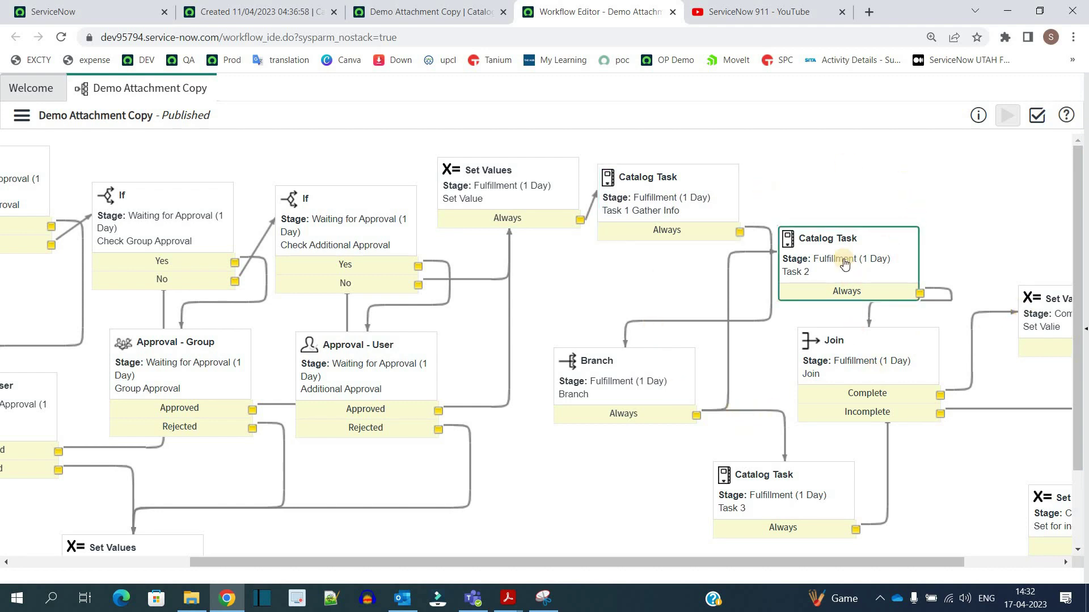
double_click(824, 261)
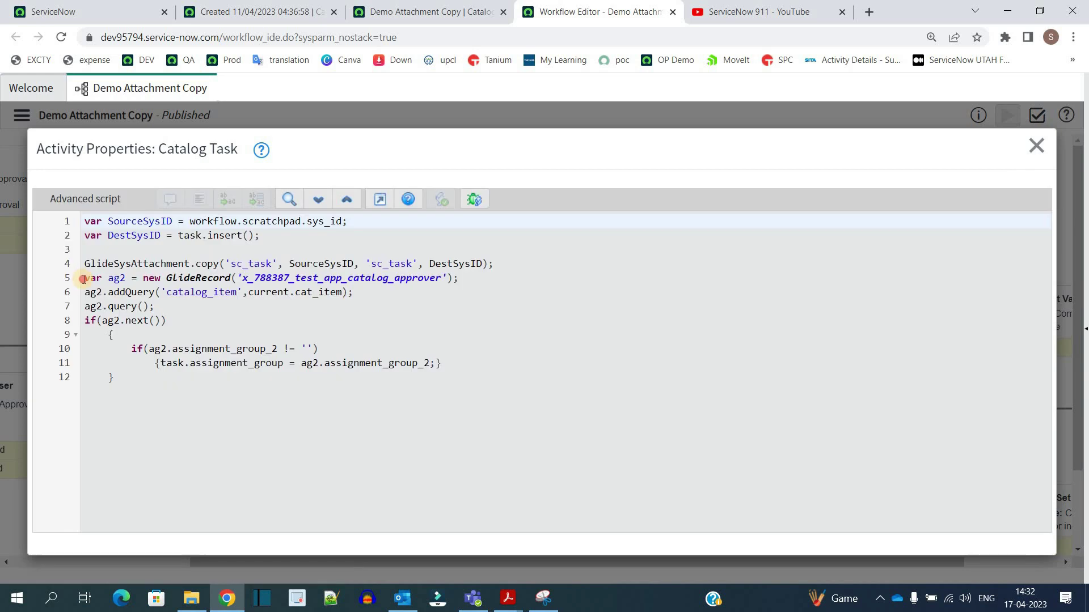
drag(84, 279, 511, 372)
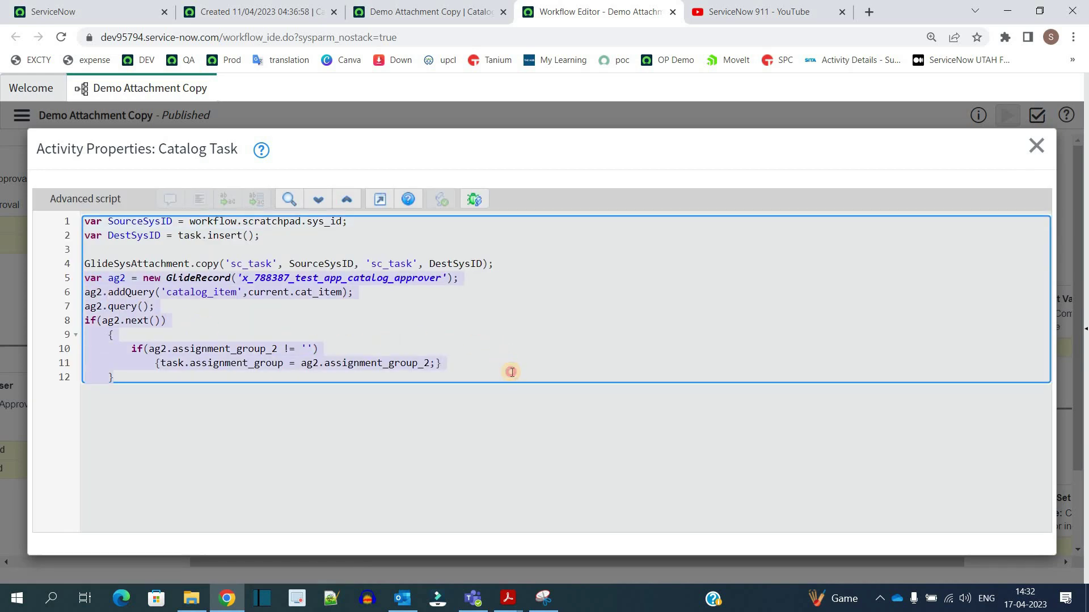
click(272, 298)
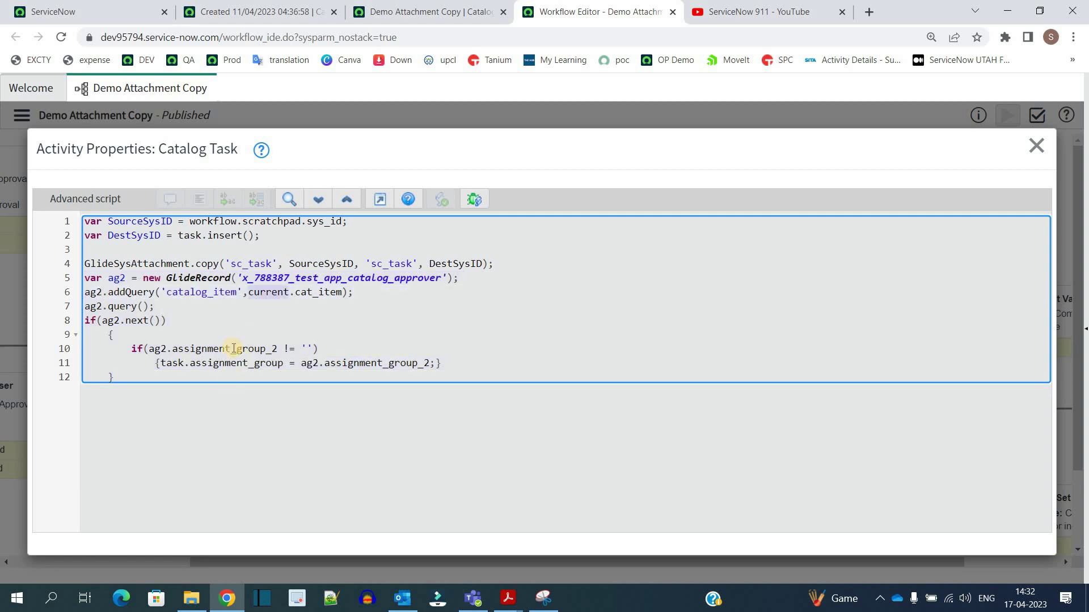
click(375, 363)
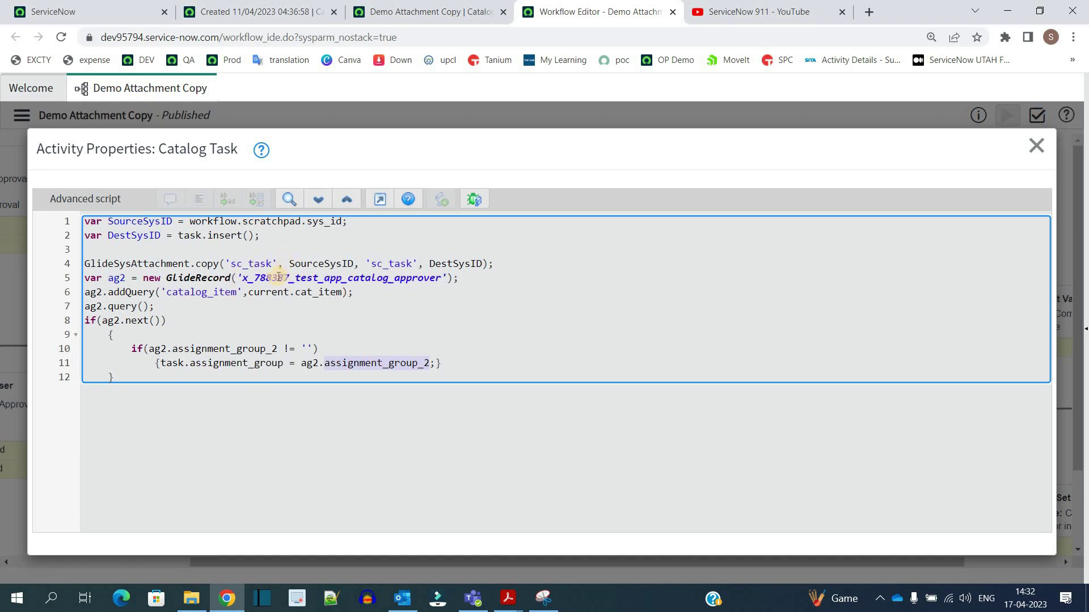
click(1036, 146)
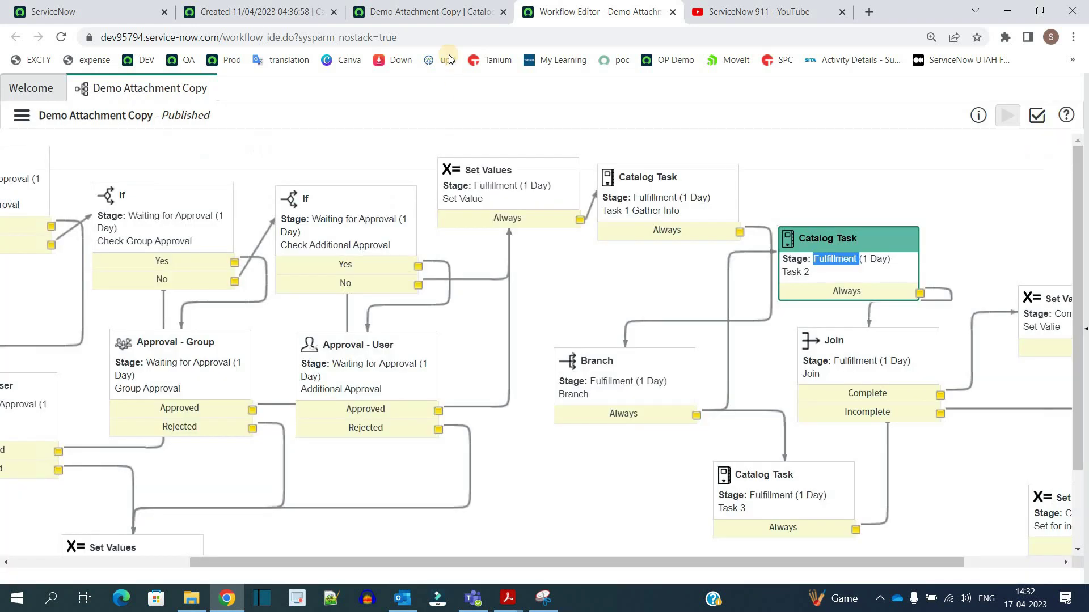
click(436, 7)
click(292, 11)
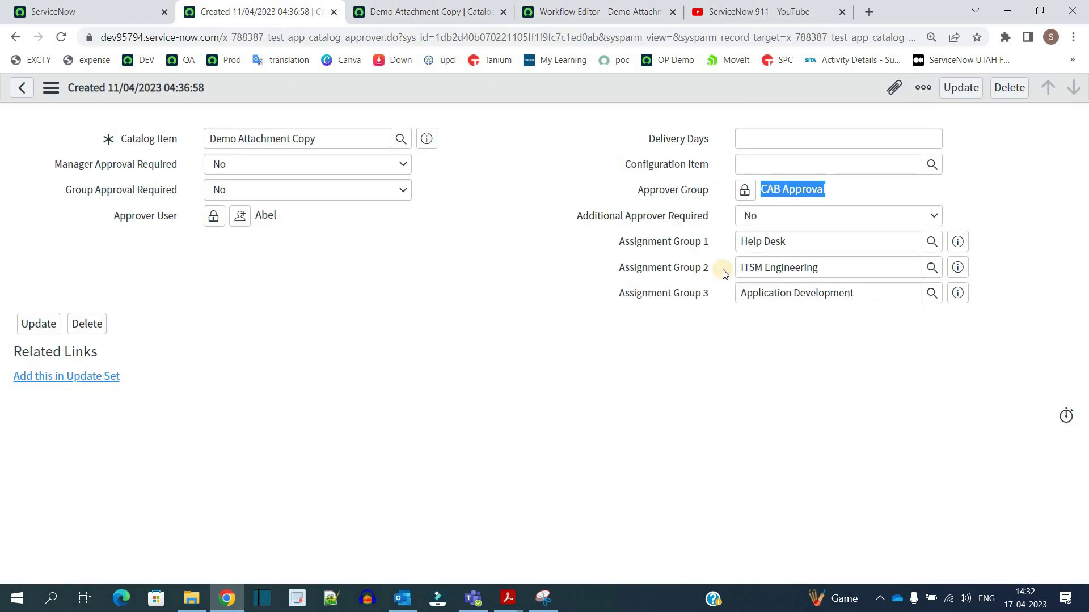
click(685, 270)
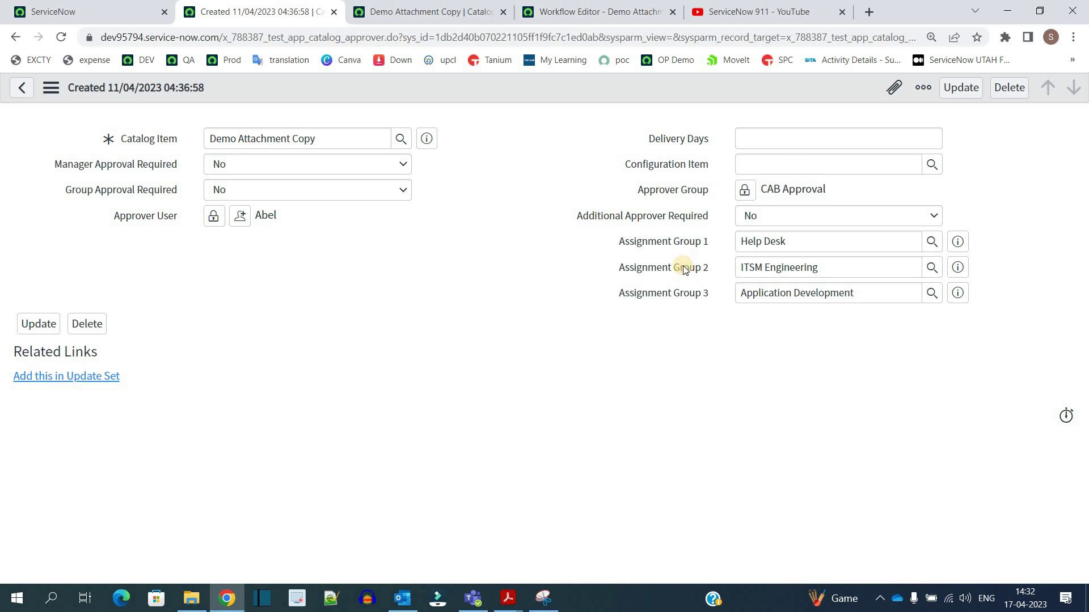
right_click(685, 270)
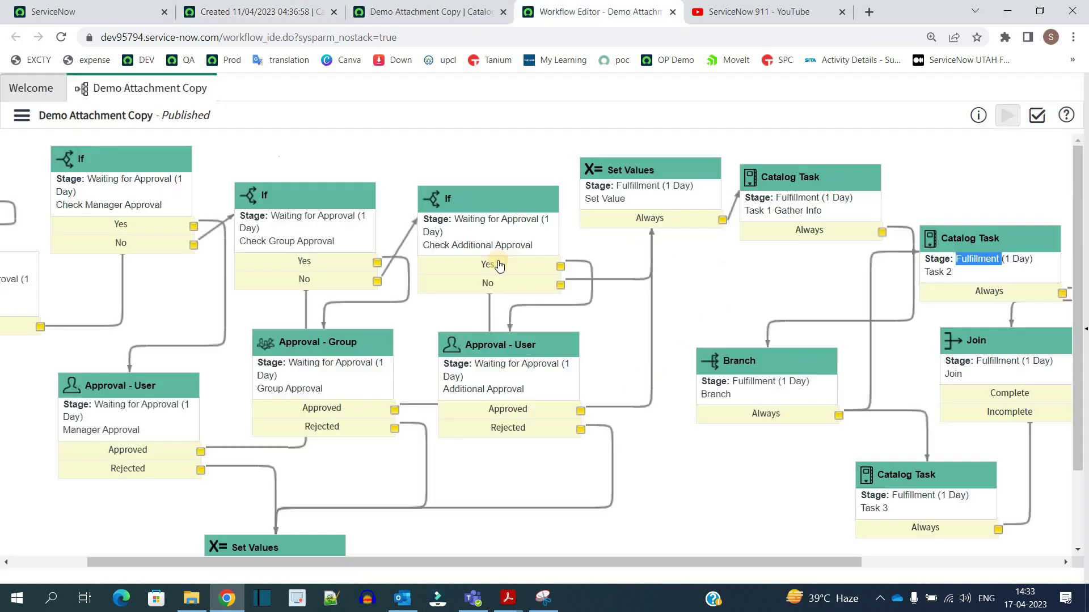
Step: Copy the Demo Attachment Copy workflow as a new workflow named tHIRD wORKFLOW
click(962, 563)
drag(721, 562, 462, 565)
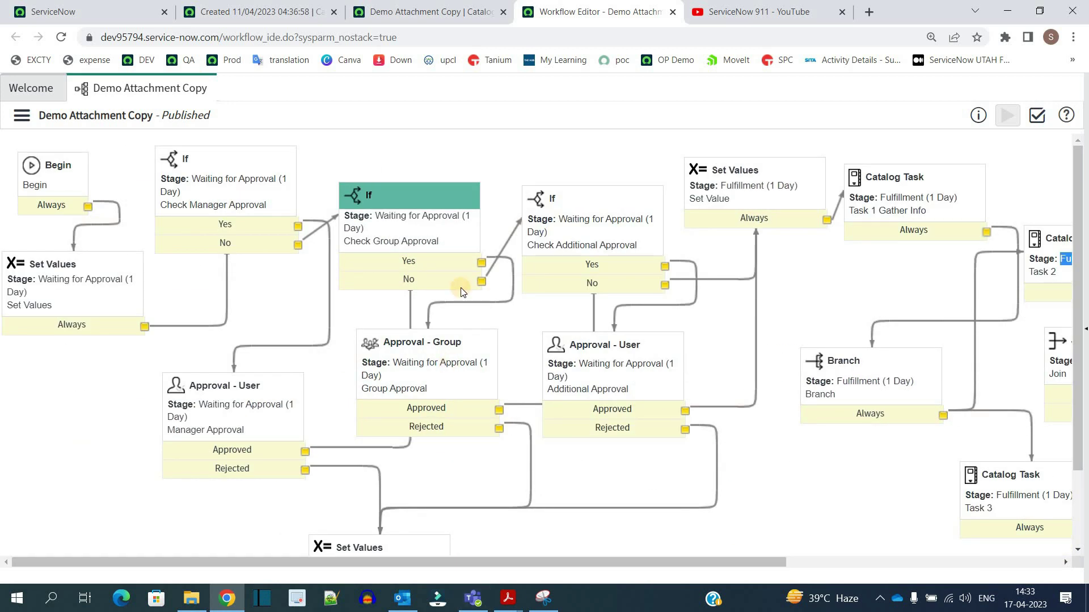
click(23, 117)
click(33, 169)
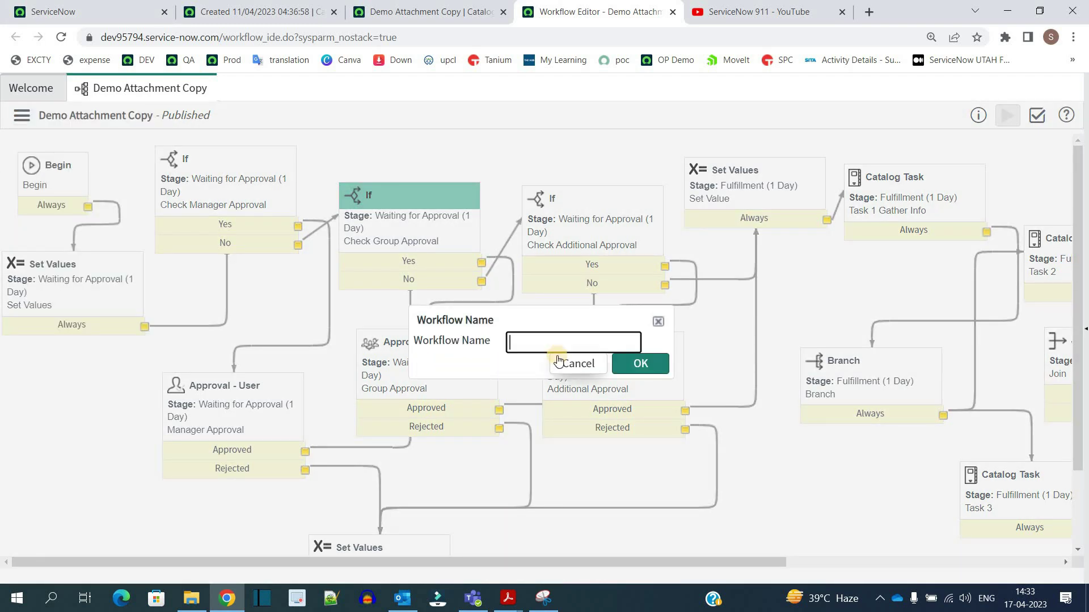
text(t)
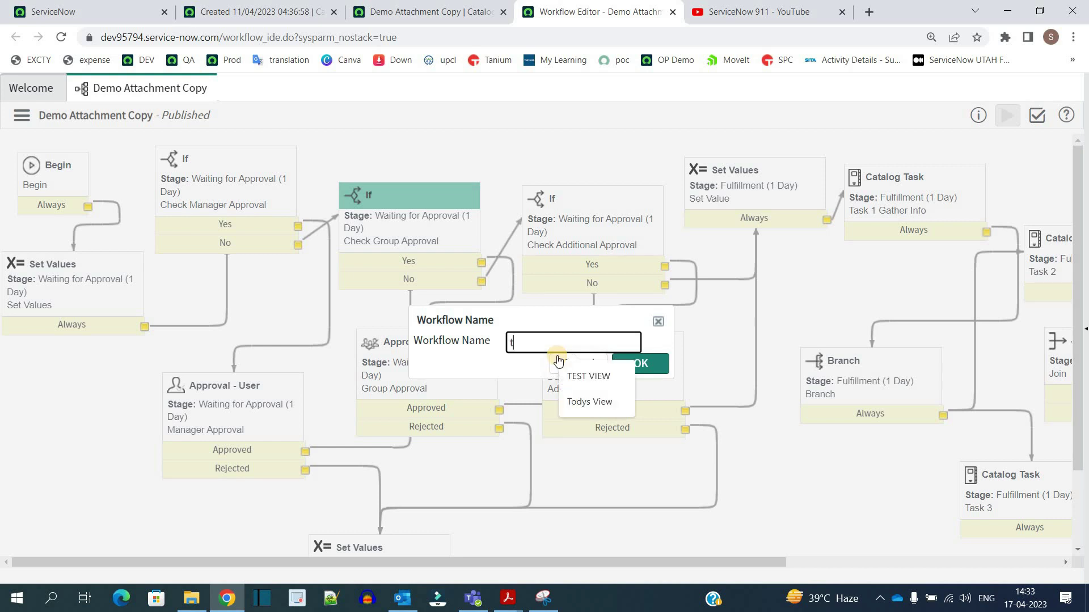
text(HIRD wORKFLOW)
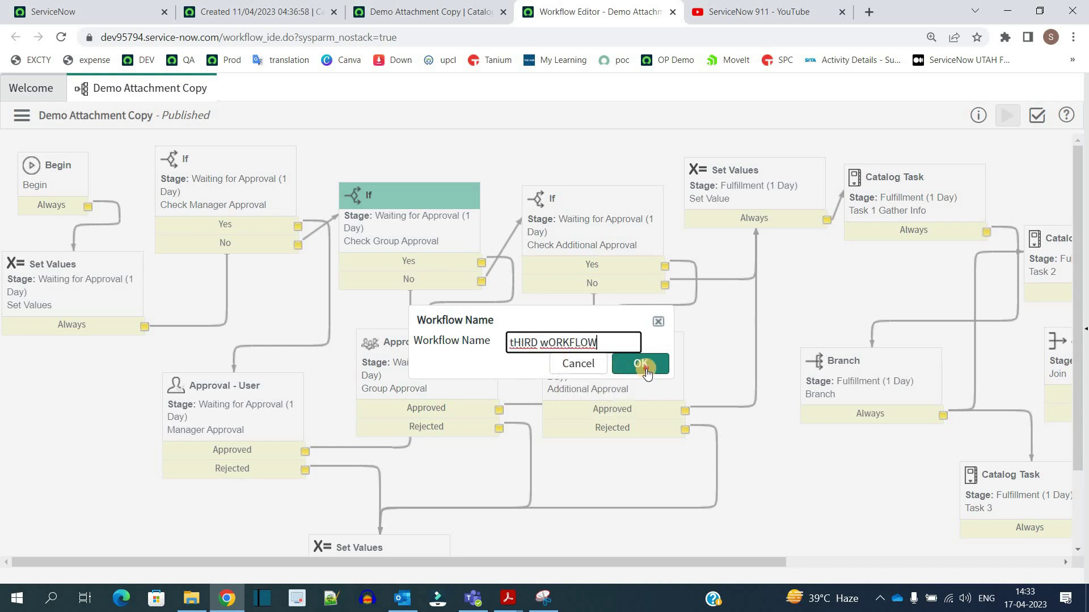
click(639, 363)
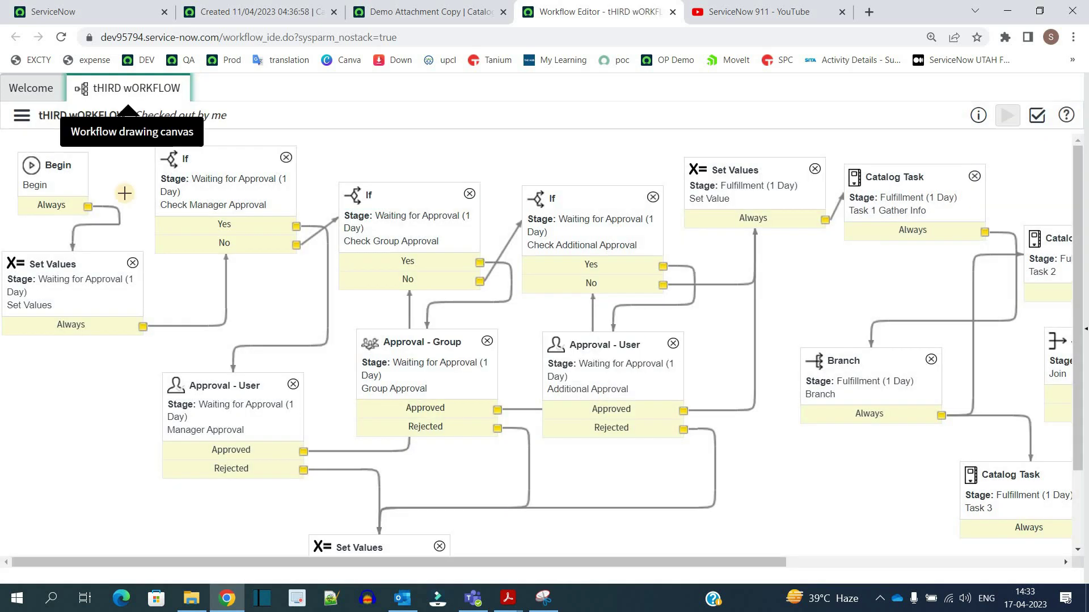
Step: Publish tHIRD wORKFLOW from the workflow actions menu
click(20, 116)
click(40, 198)
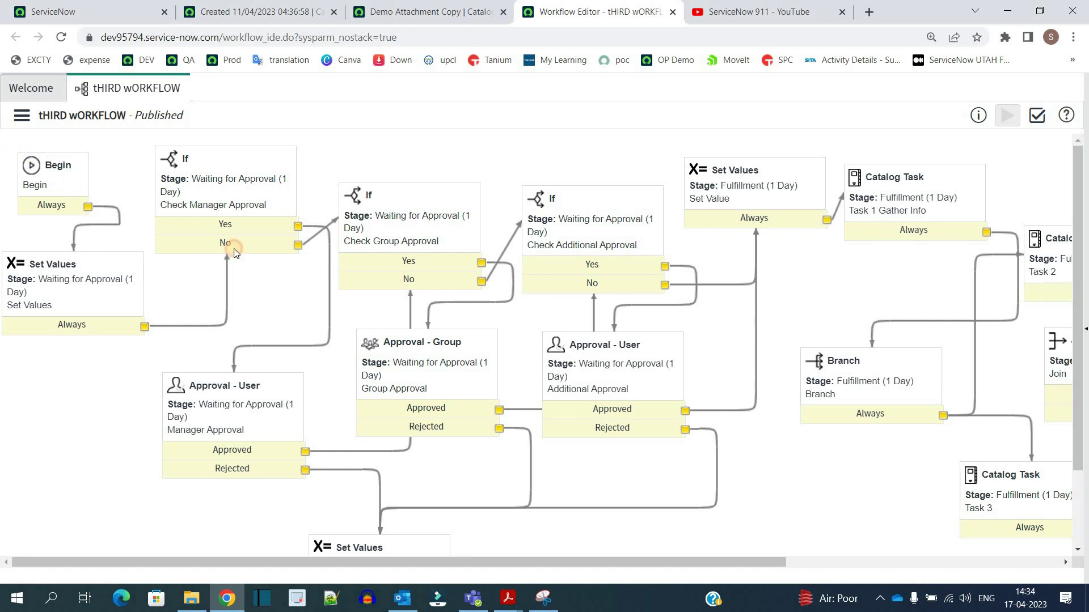
click(1013, 513)
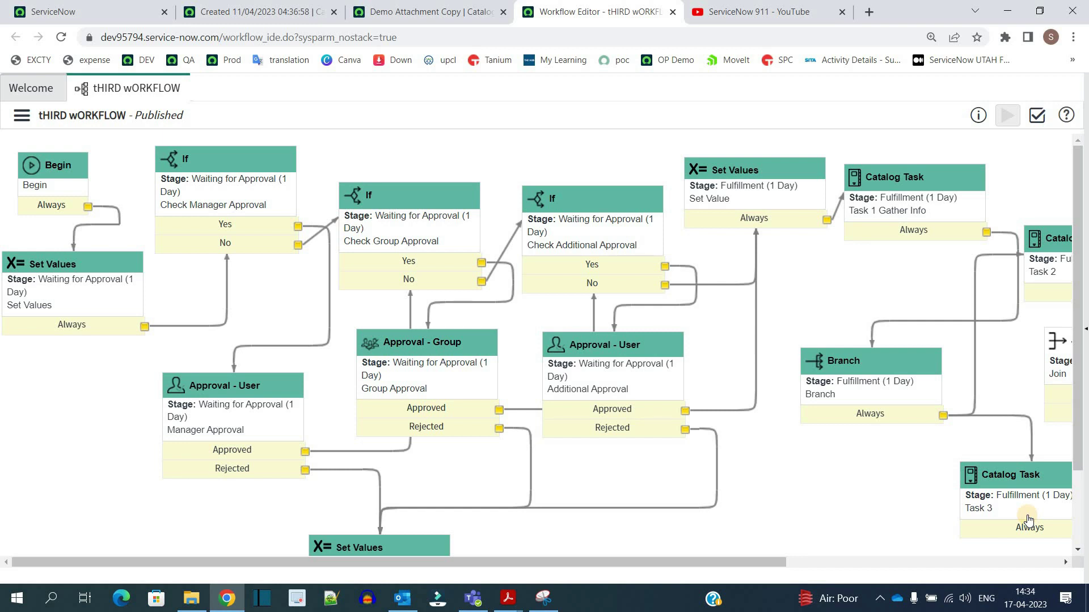
click(246, 11)
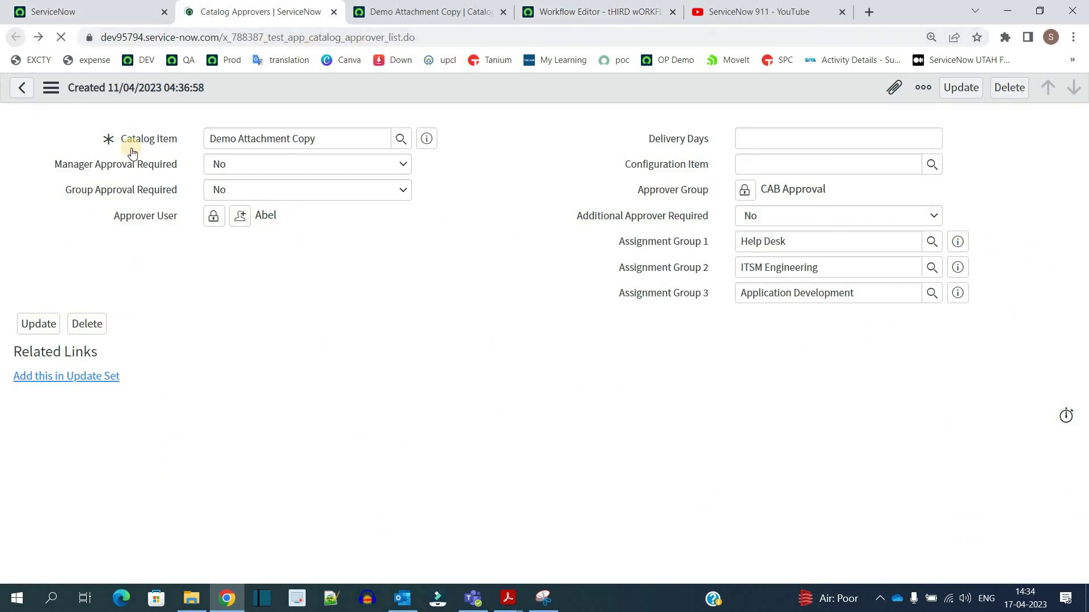
Step: Start a new Catalog Approver for Test HR OPSIngh with Manager Approval Required set to Yes
click(146, 88)
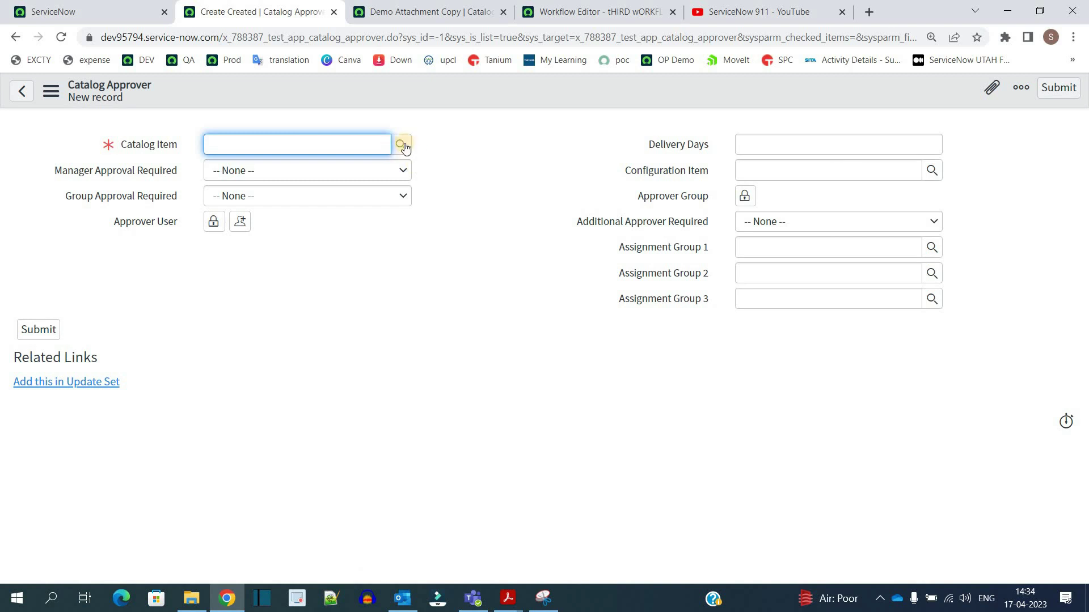
click(403, 143)
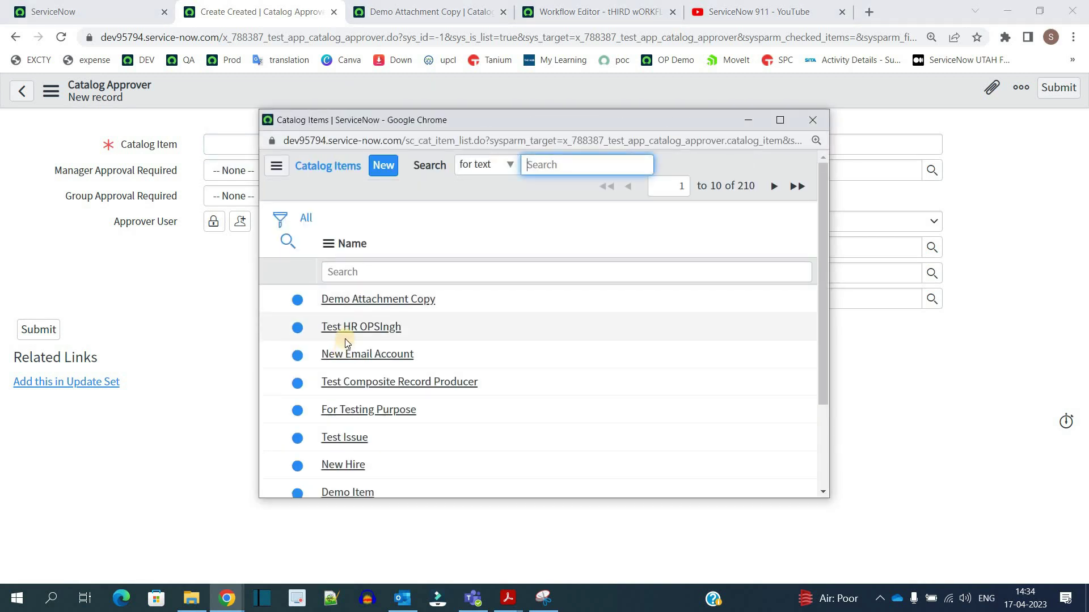
click(347, 327)
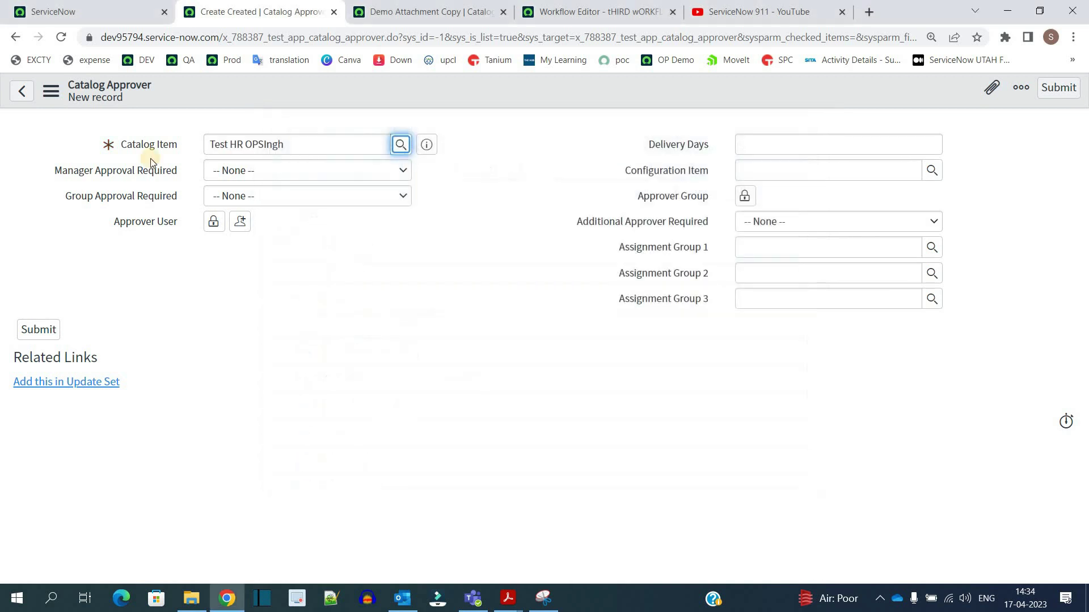
click(320, 171)
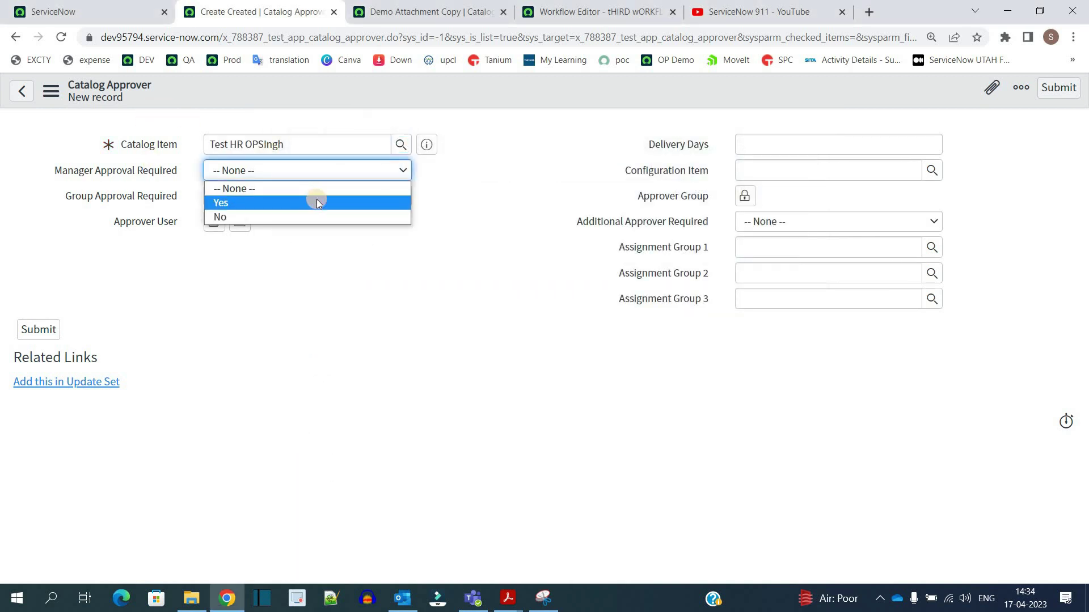
click(313, 202)
Step: Set Group Approval Required to Yes and add App Engine Admins as the approver group
click(307, 196)
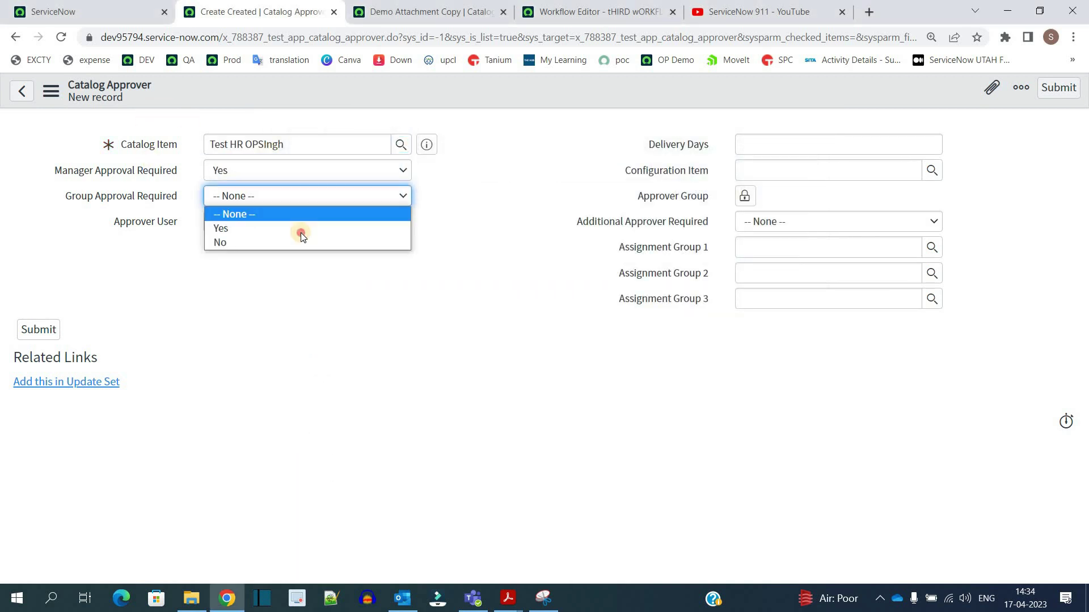
click(744, 196)
click(931, 282)
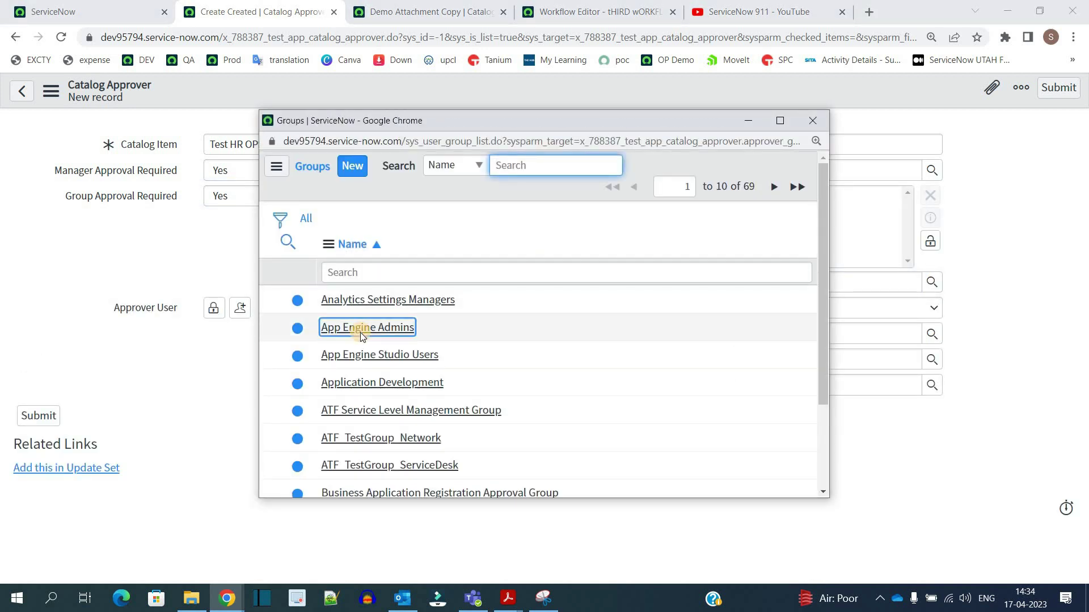
click(359, 333)
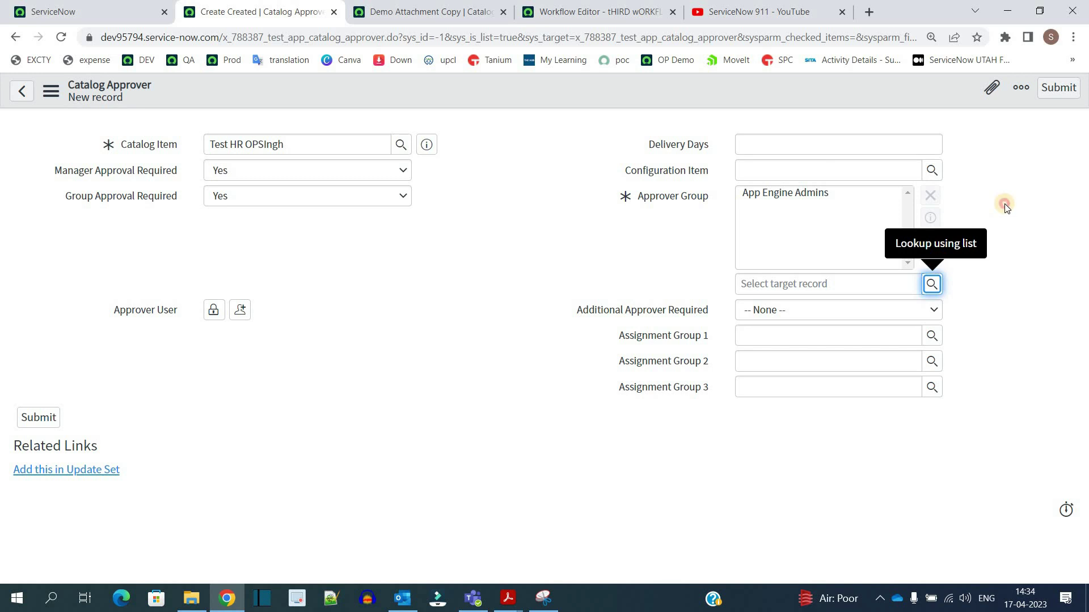
click(930, 243)
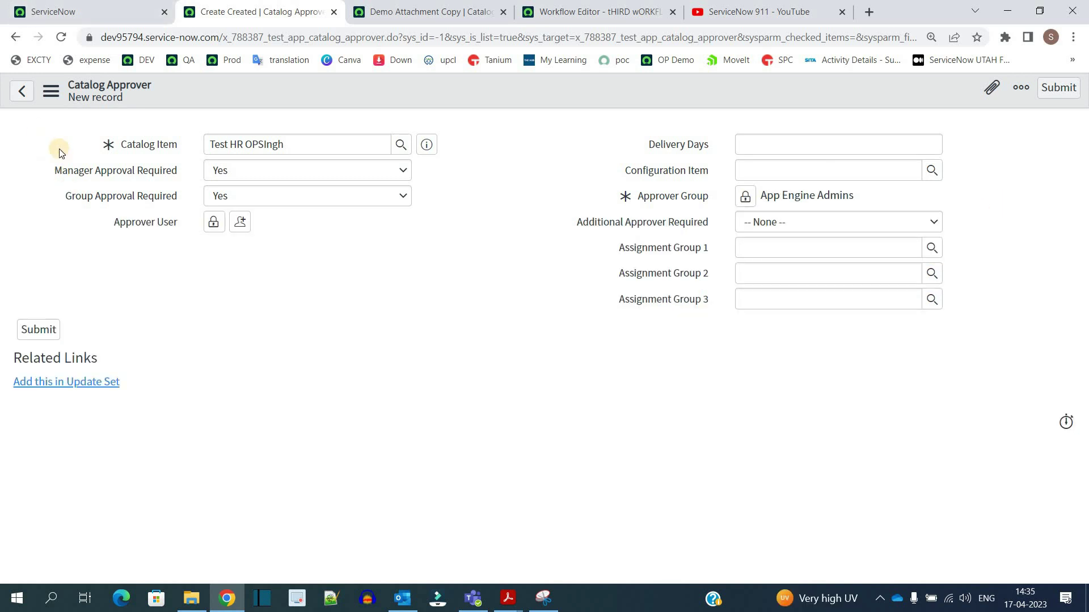
drag(59, 123, 760, 357)
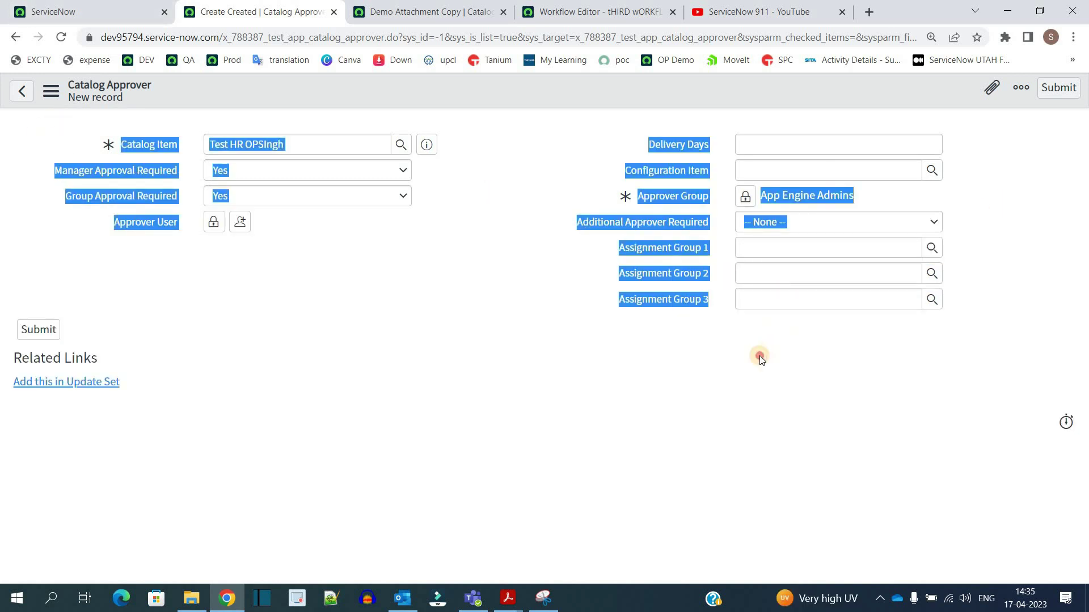
click(760, 358)
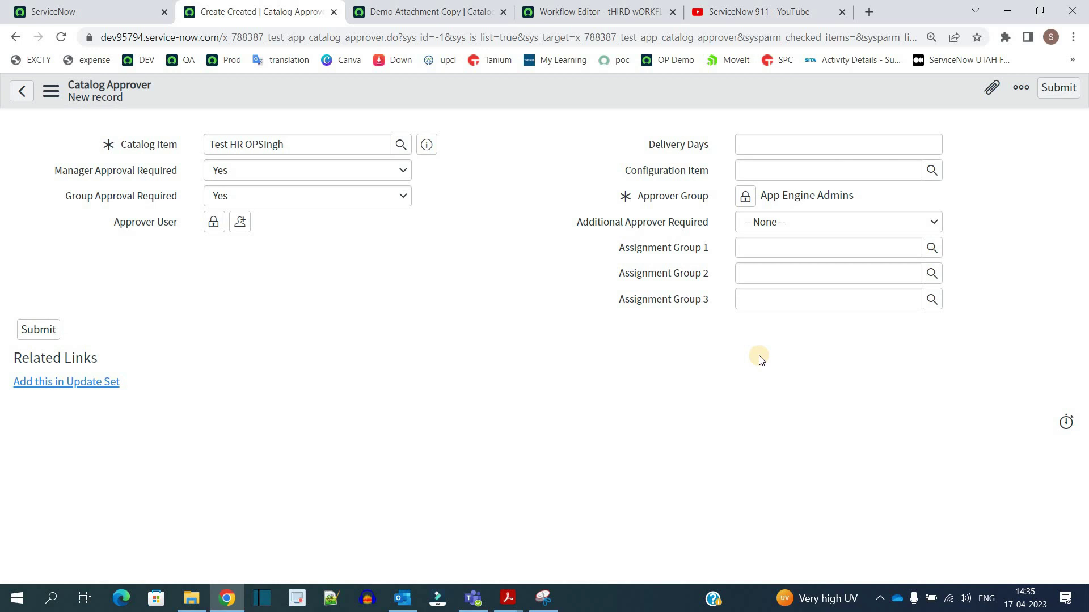